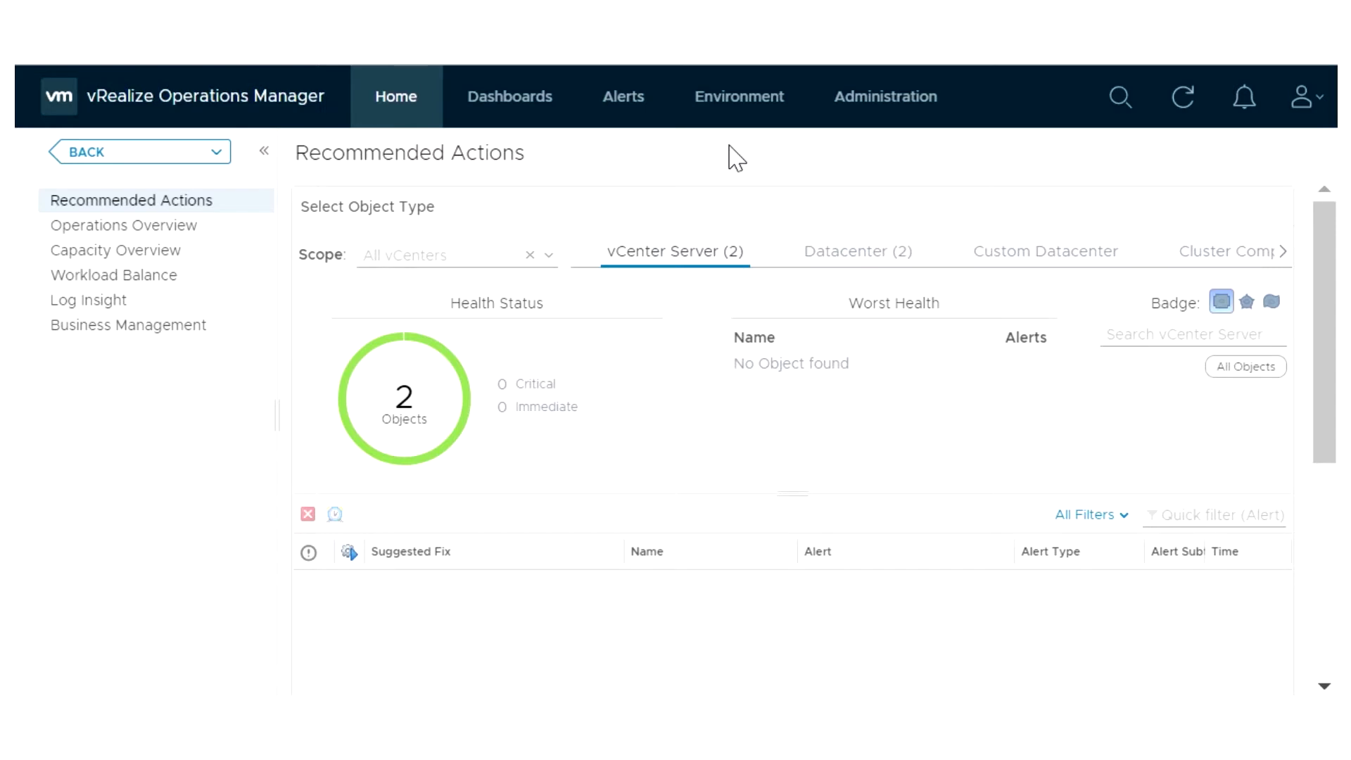
Go to DC 1 under vSphere World > VCSA 6.0 U1 A in Environment and show its Reports tab
{"action": "left_click", "coordinate": [735, 105]}
{"action": "left_click", "coordinate": [257, 270]}
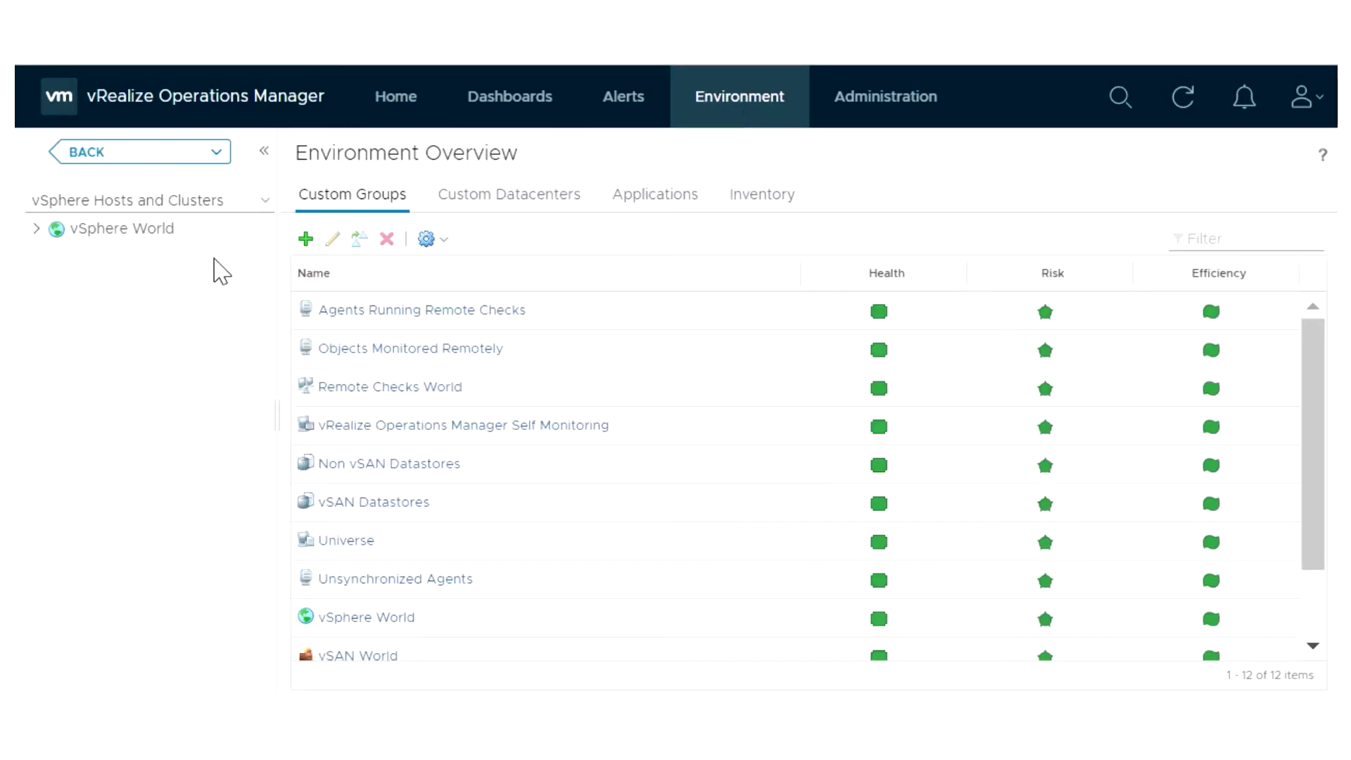
{"action": "left_click", "coordinate": [36, 229]}
{"action": "left_click", "coordinate": [56, 251]}
{"action": "left_click", "coordinate": [125, 276]}
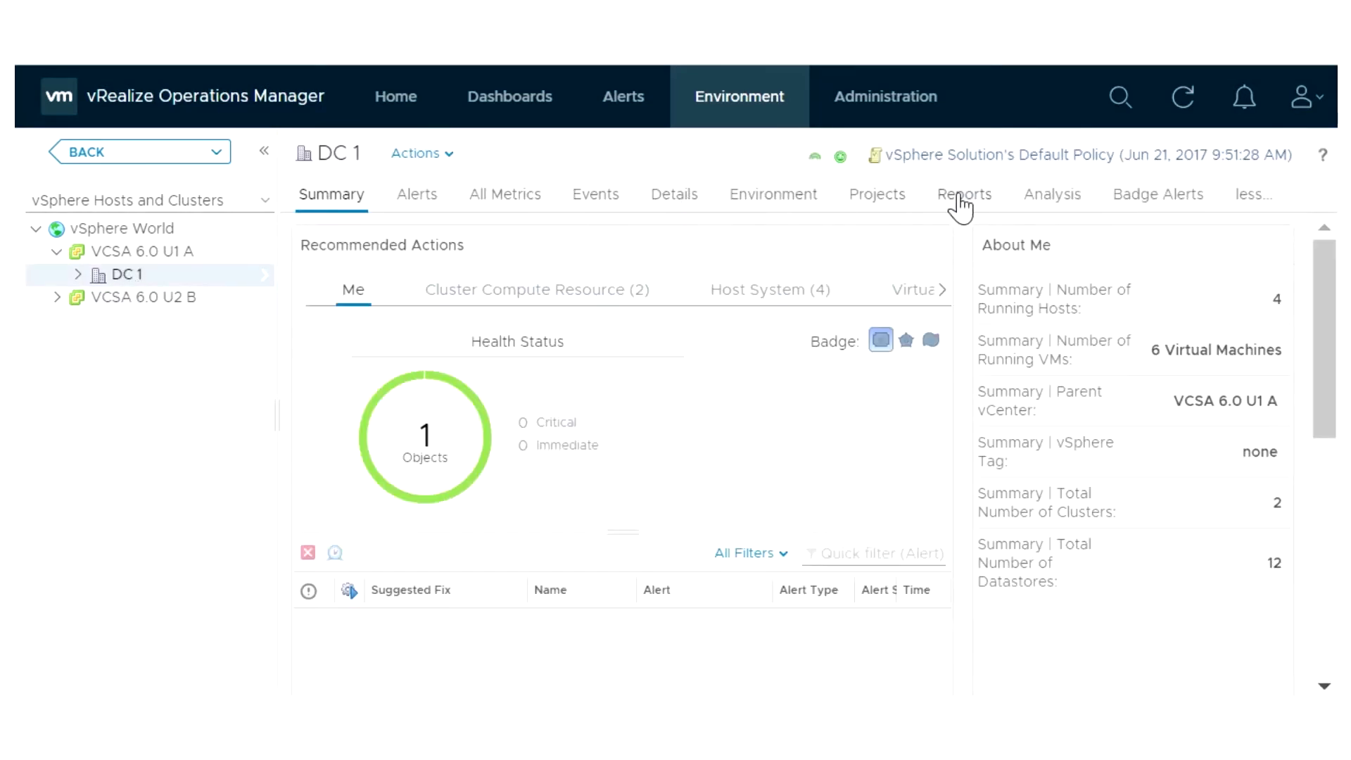
{"action": "left_click", "coordinate": [961, 206]}
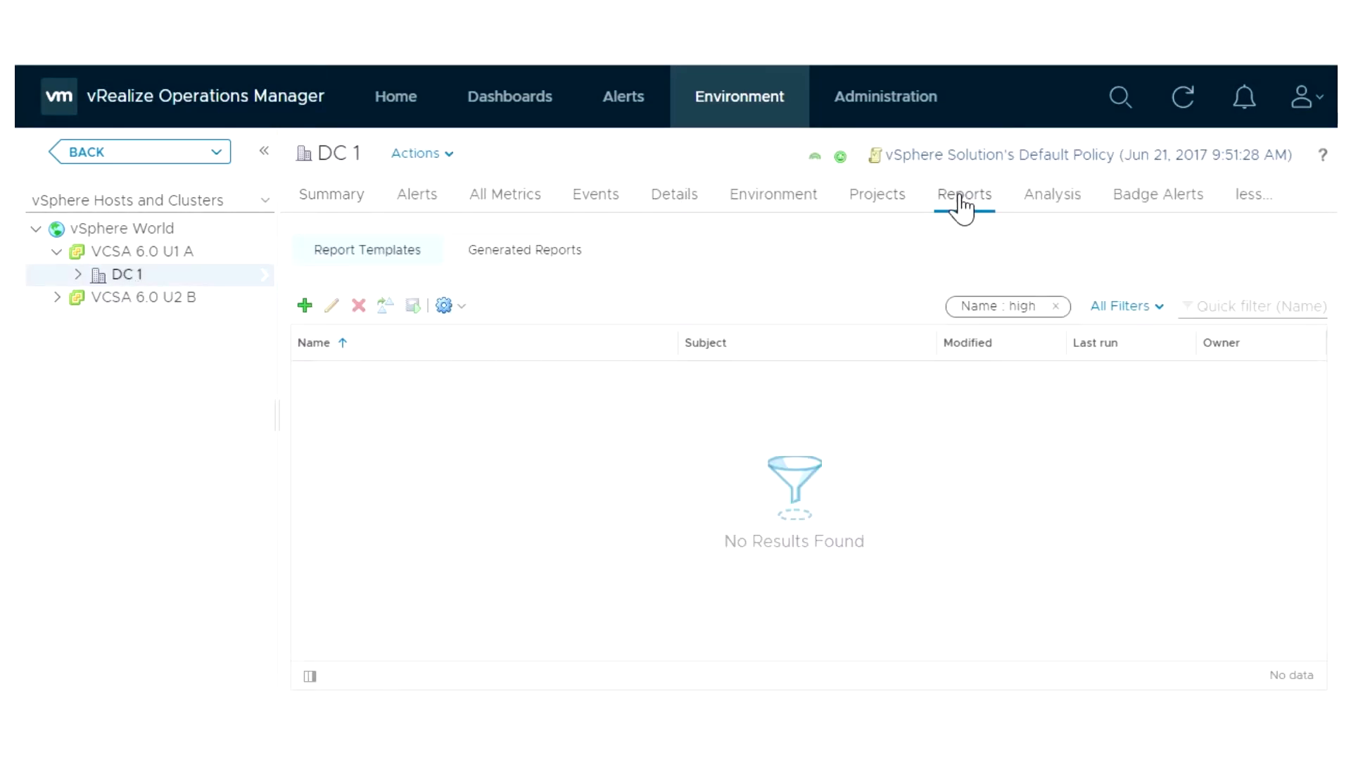
Start a new report template named 'High Workload VMs' and paste in its description
{"action": "left_click", "coordinate": [304, 307]}
{"action": "left_click", "coordinate": [263, 253]}
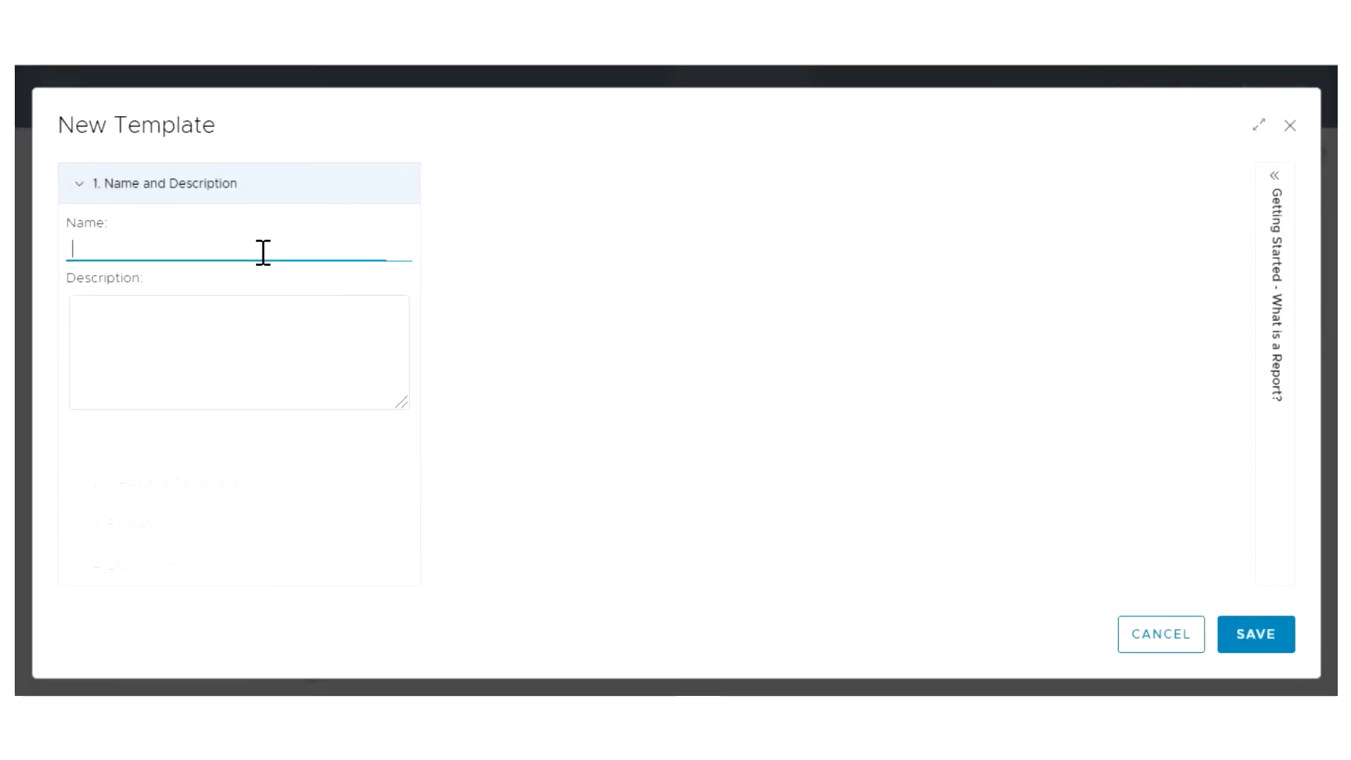
{"action": "type", "text": "High Workload VMs"}
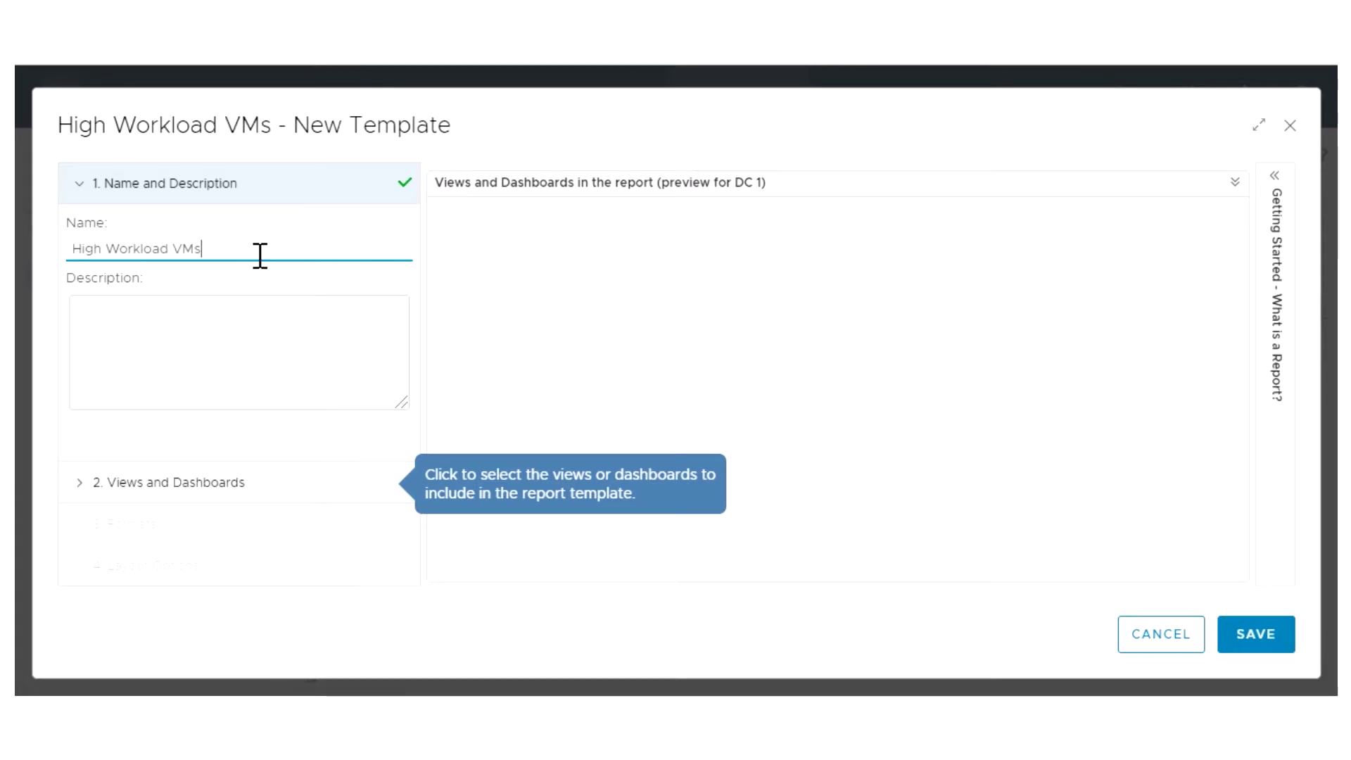
{"action": "left_click", "coordinate": [212, 307]}
{"action": "type", "text": "Monthly report about VMs CPU and memory workload"}
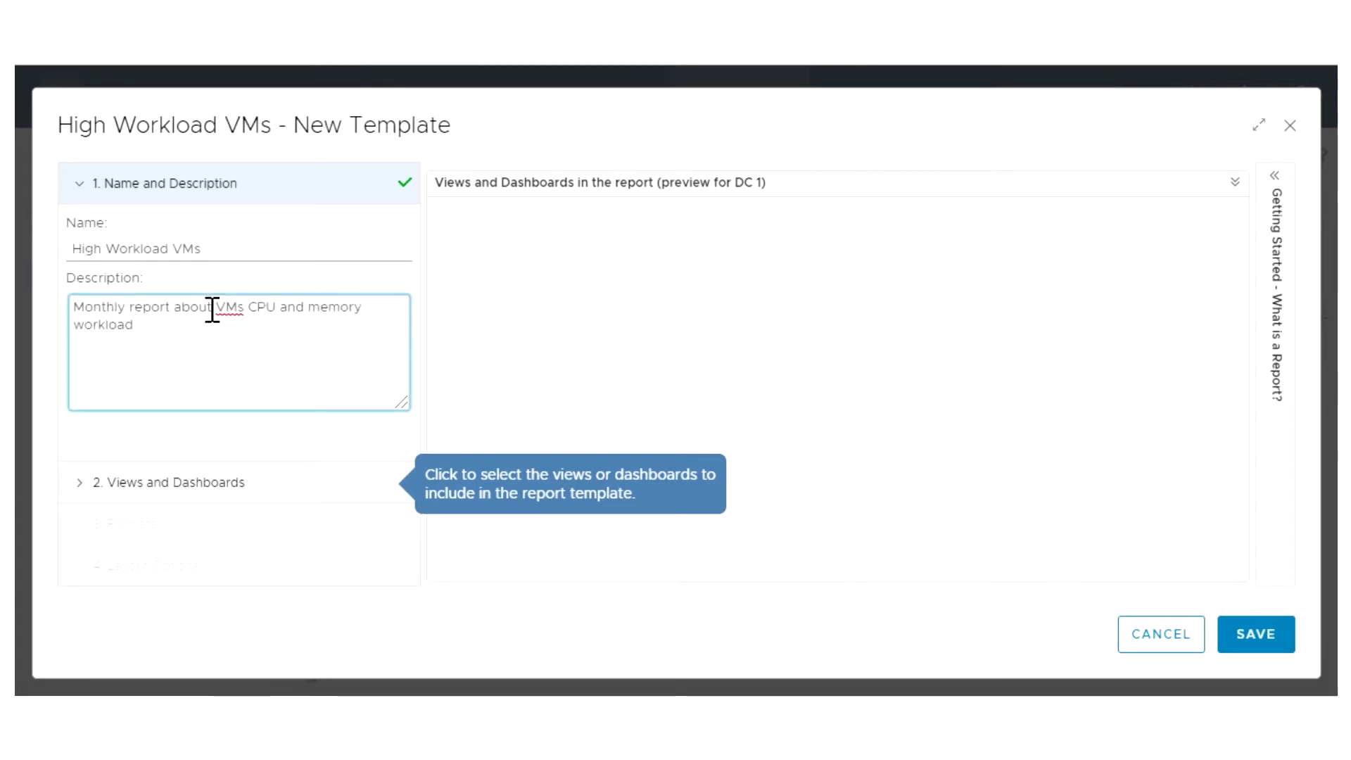
Add the VM CPU and Memory Workload Summary and Virtual Machine Guest OS Name views to the template
{"action": "left_click", "coordinate": [214, 485]}
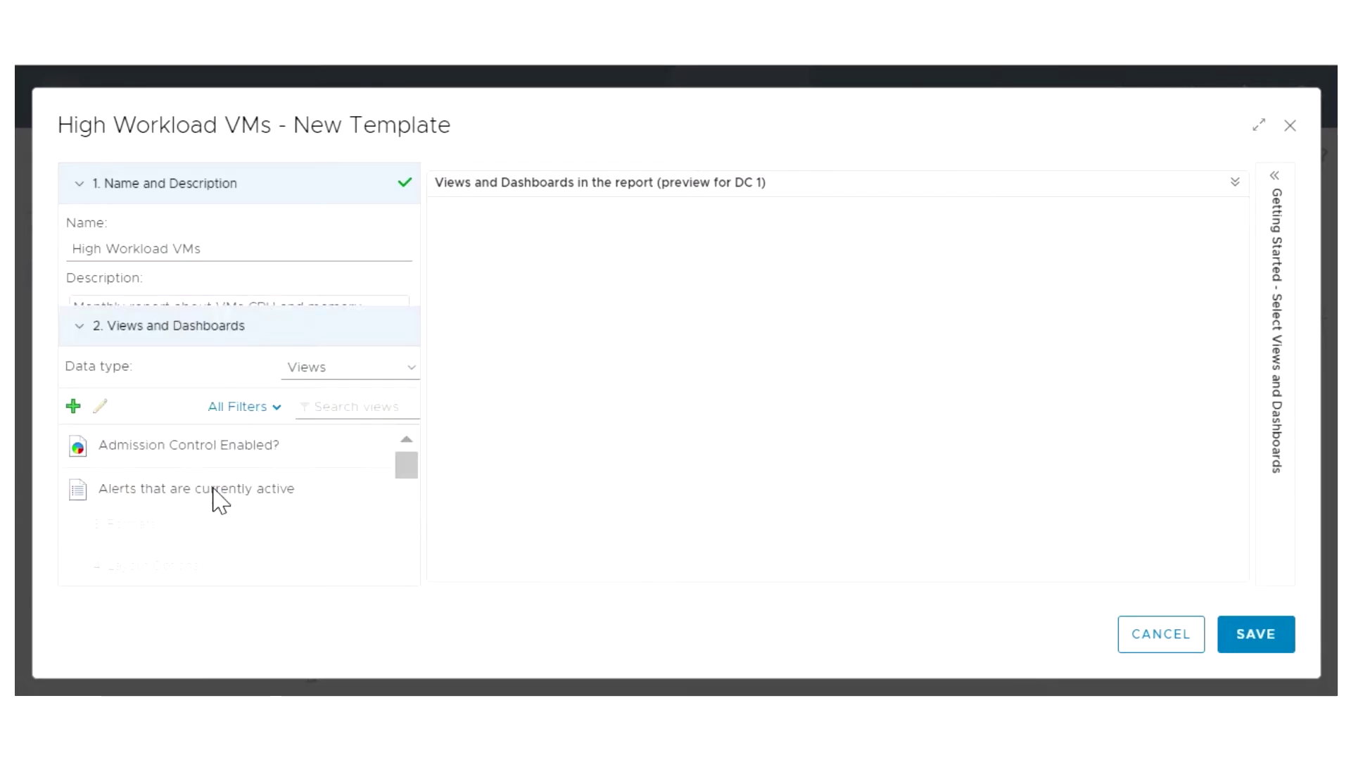
{"action": "type", "text": "virtual machine cpu"}
{"action": "left_click_drag", "start_coordinate": [287, 350], "coordinate": [538, 306]}
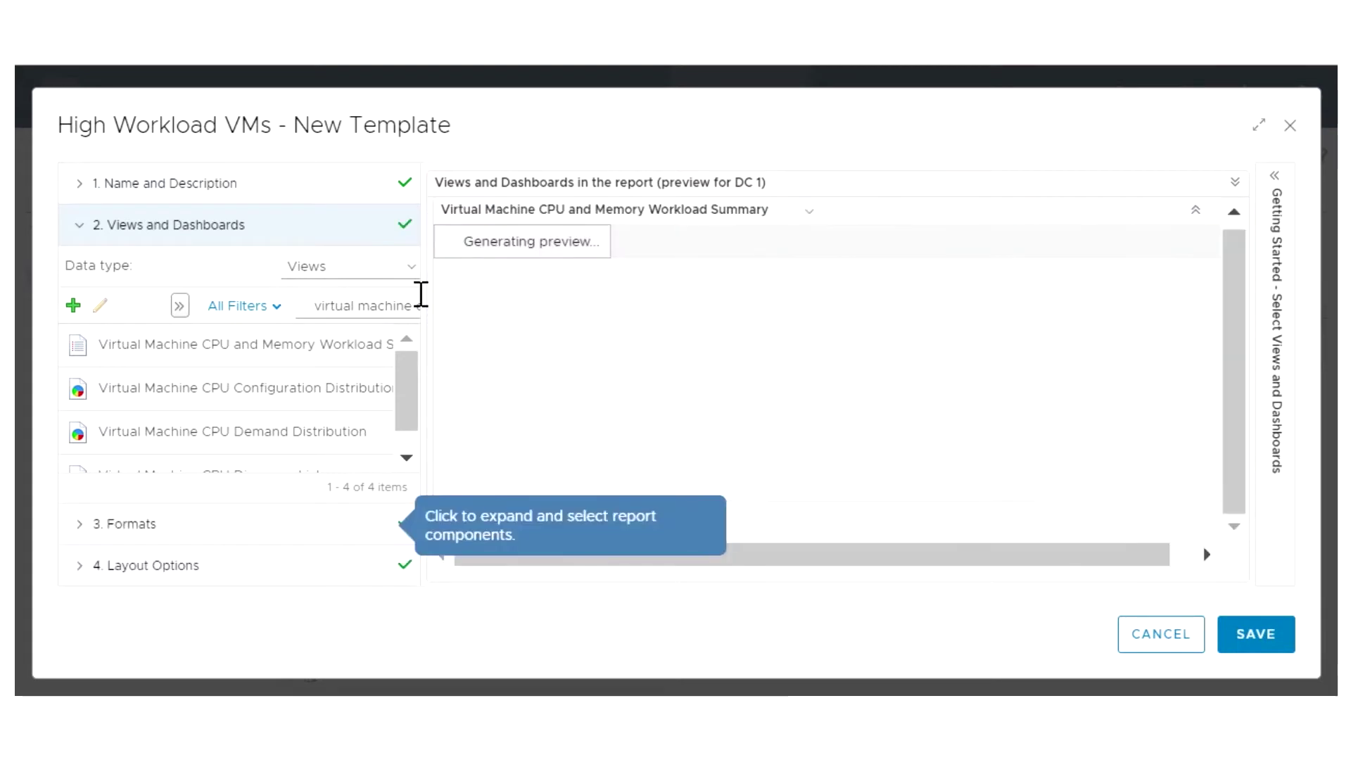
{"action": "triple_click", "coordinate": [310, 304]}
{"action": "type", "text": "guest os"}
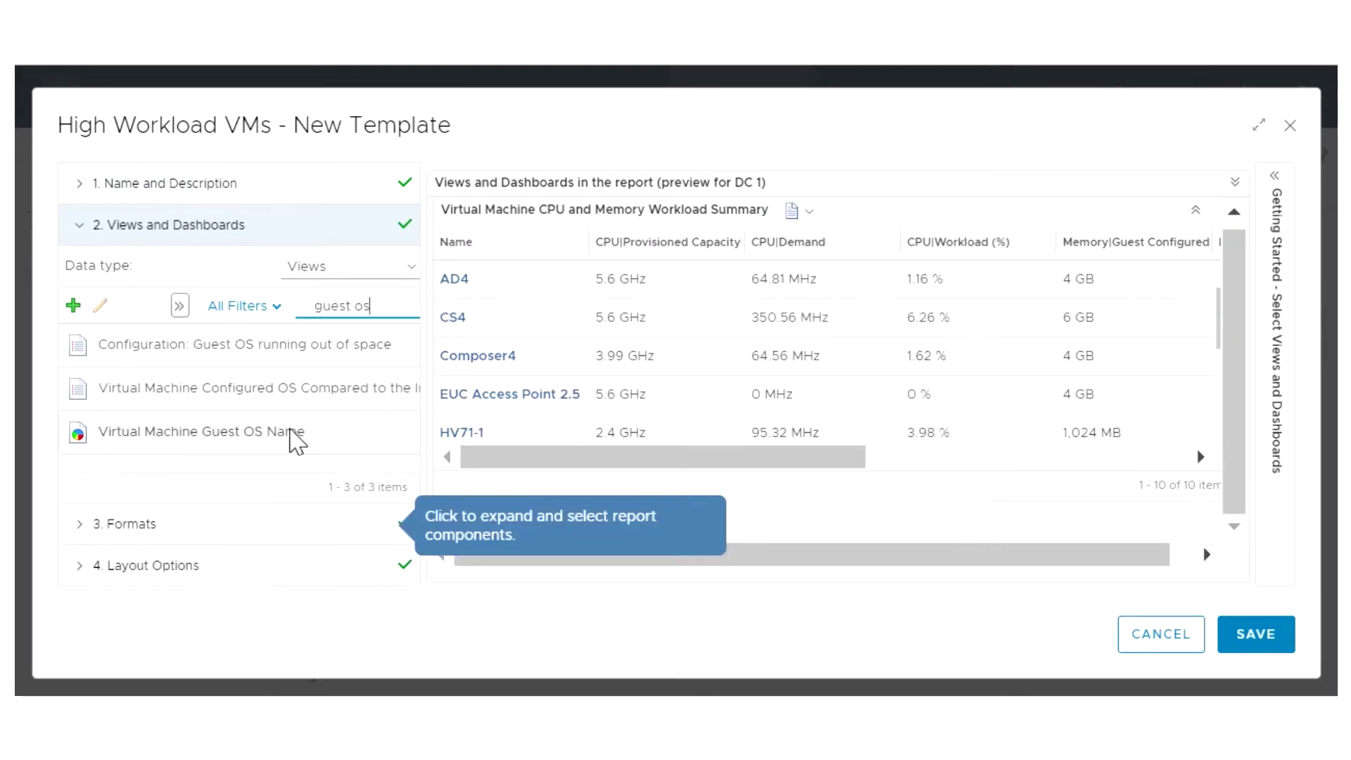
{"action": "left_click_drag", "start_coordinate": [293, 436], "coordinate": [542, 429]}
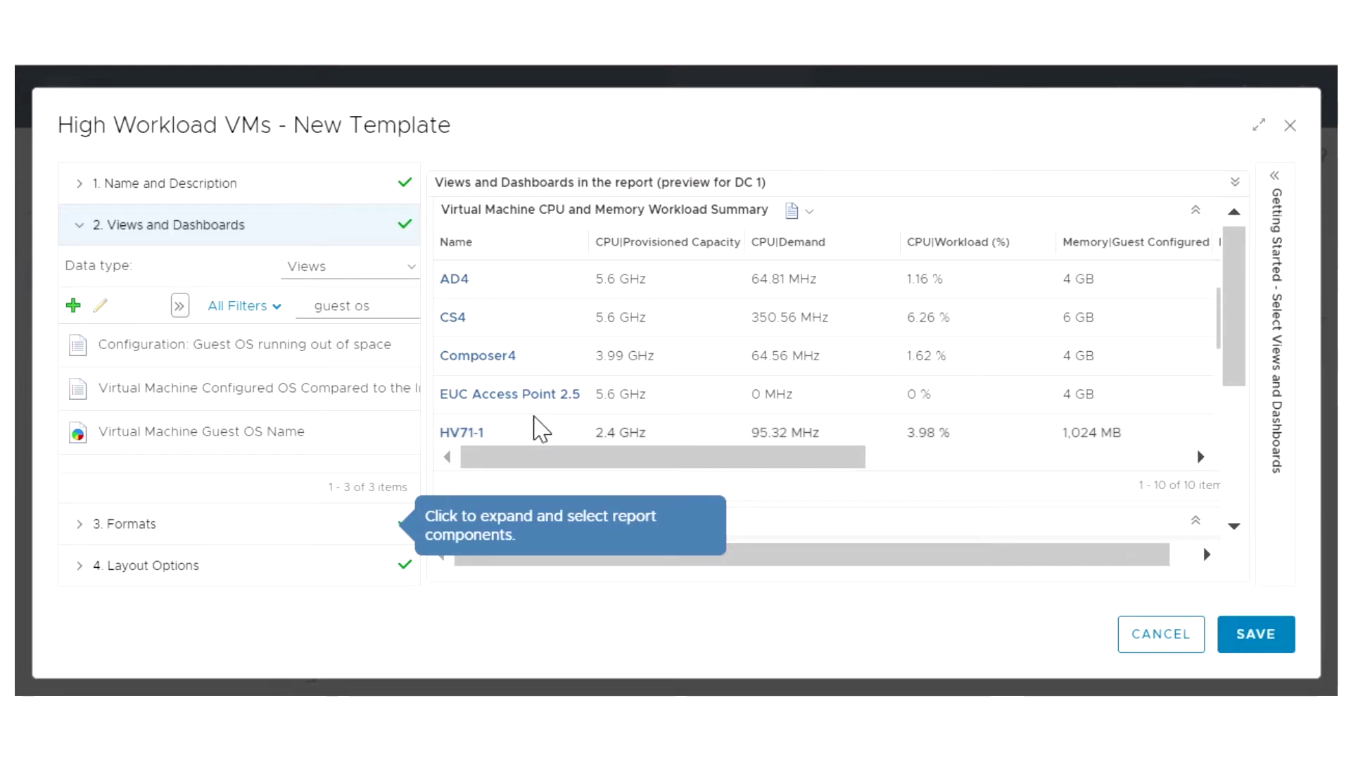
{"action": "scroll", "coordinate": [540, 428], "scroll_direction": "down", "scroll_amount": 3}
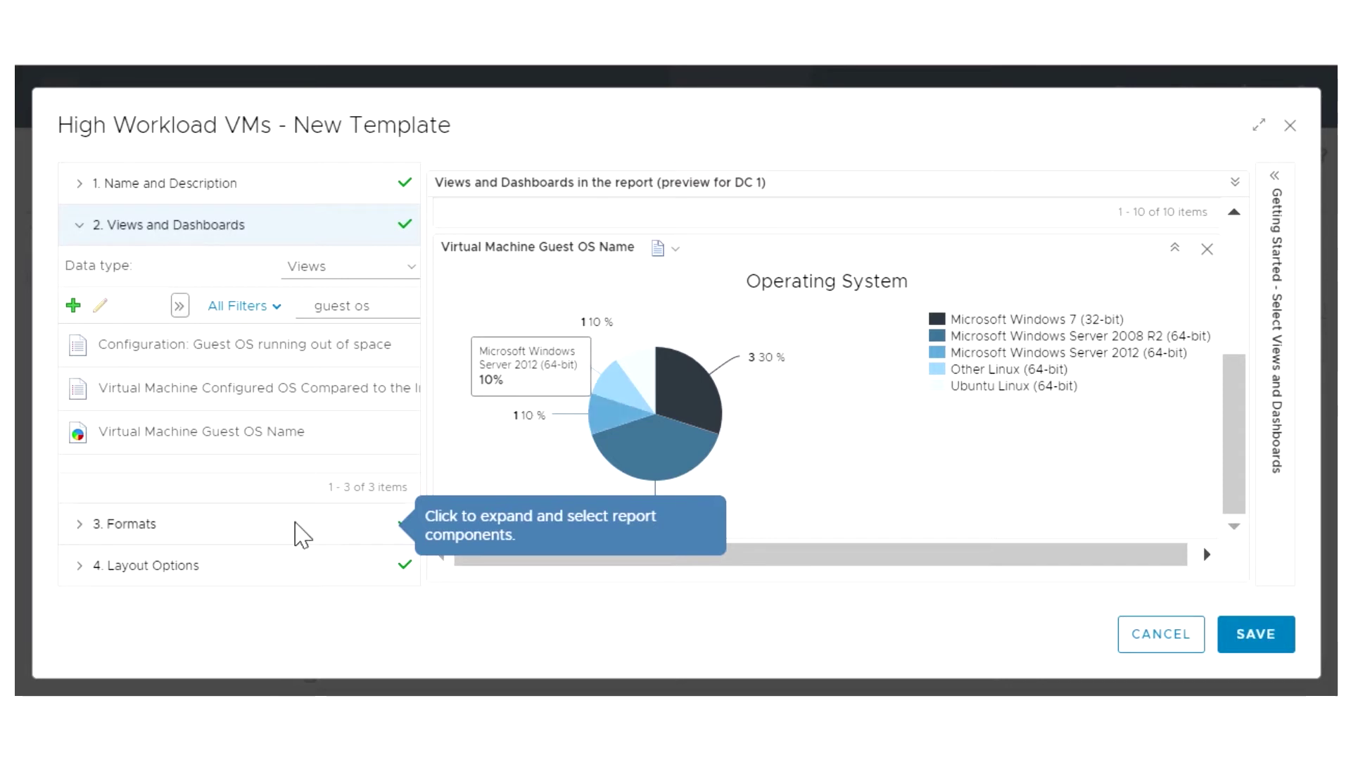
Keep PDF and CSV formats, enable Cover Page, Table of contents and Footer, and save the template
{"action": "left_click", "coordinate": [295, 525]}
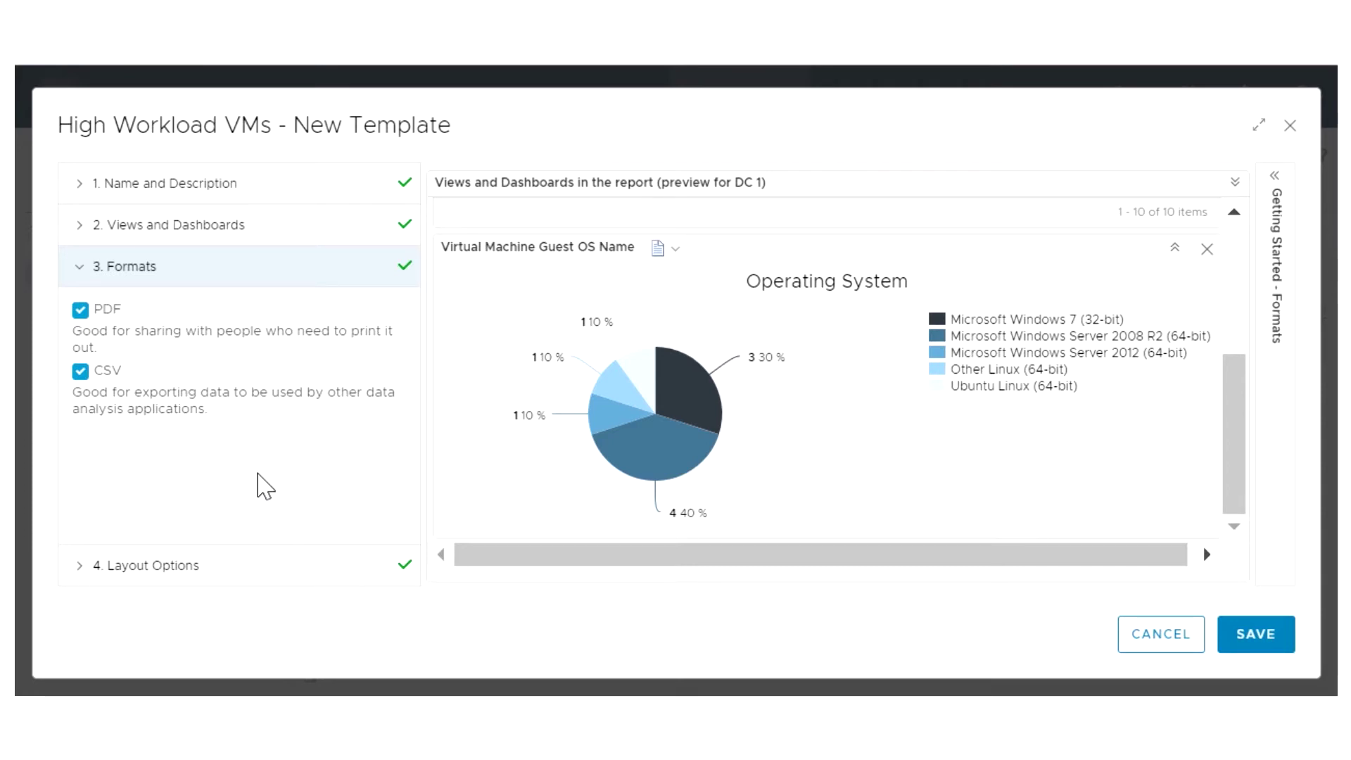
{"action": "left_click", "coordinate": [236, 574]}
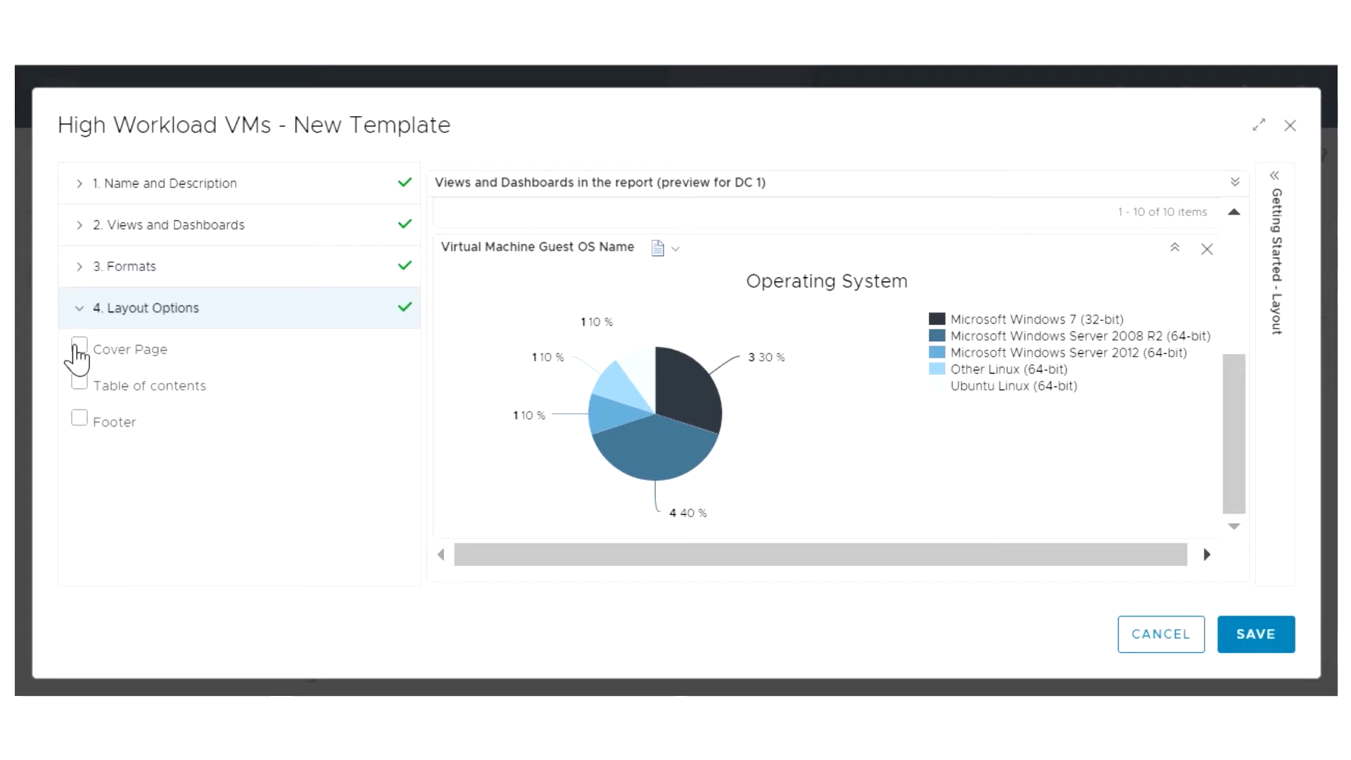
{"action": "left_click", "coordinate": [80, 347]}
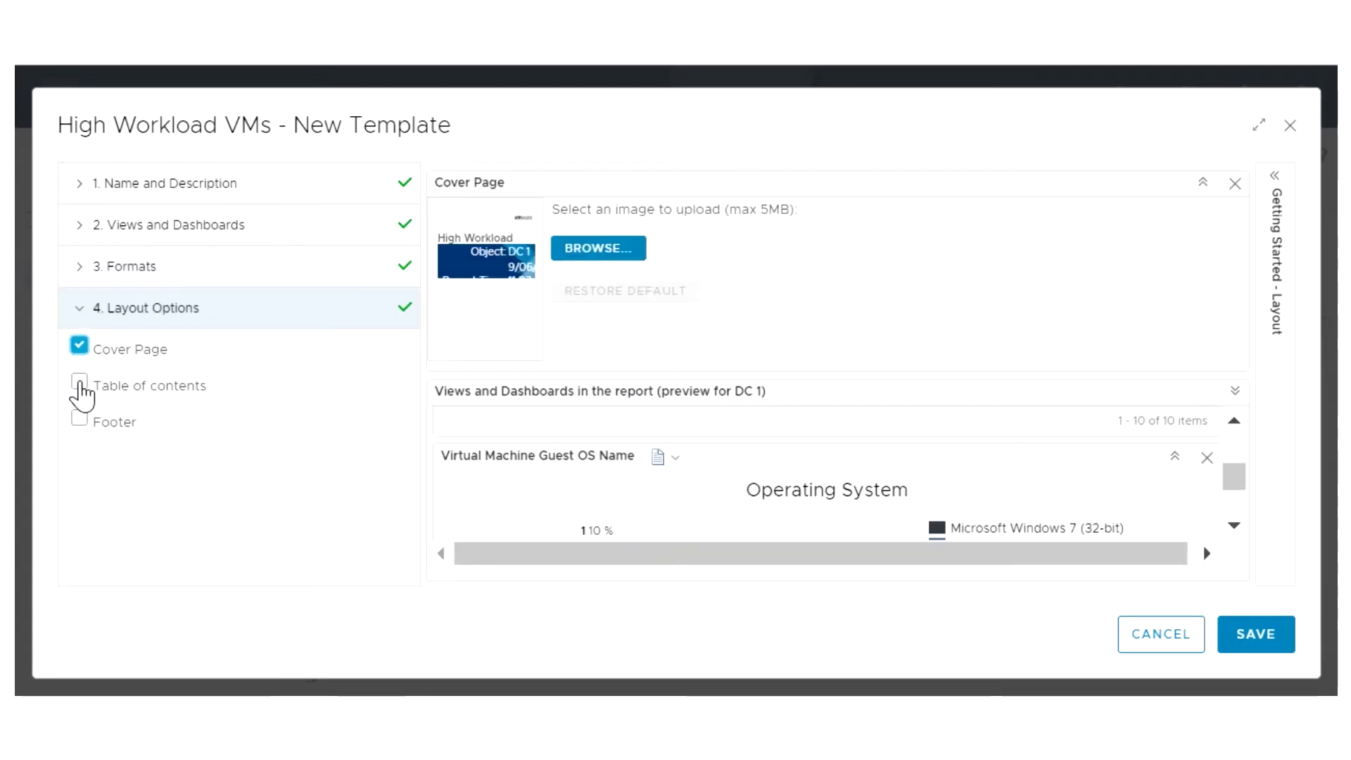
{"action": "left_click", "coordinate": [80, 383]}
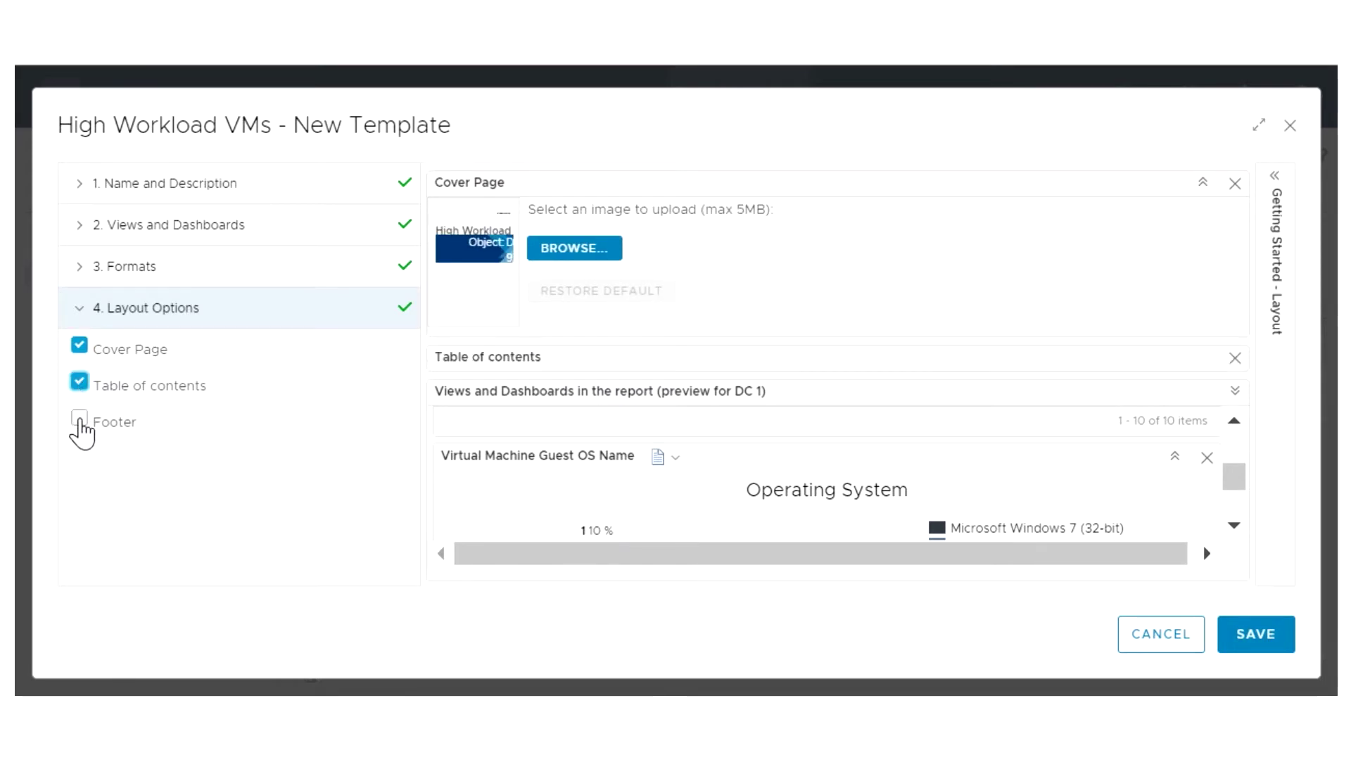
{"action": "left_click", "coordinate": [80, 420]}
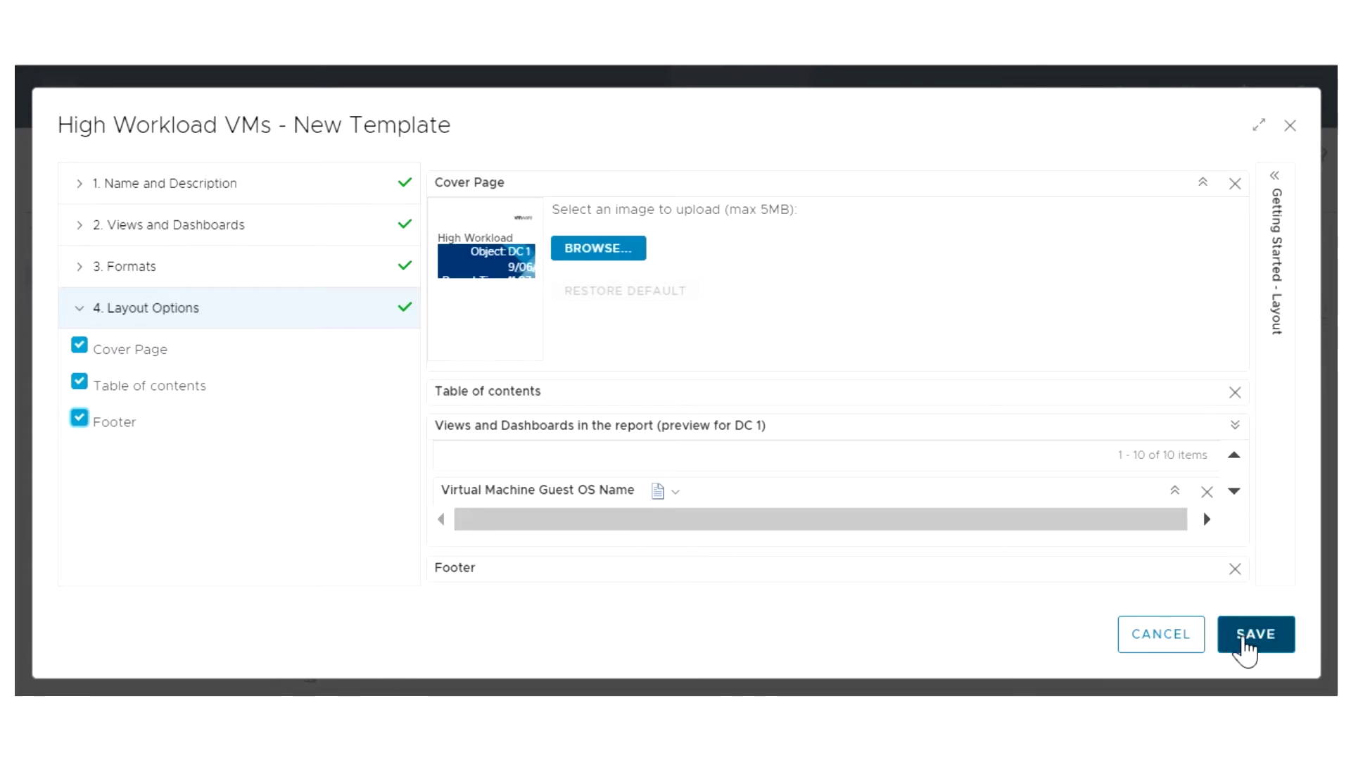
{"action": "left_click", "coordinate": [1249, 642]}
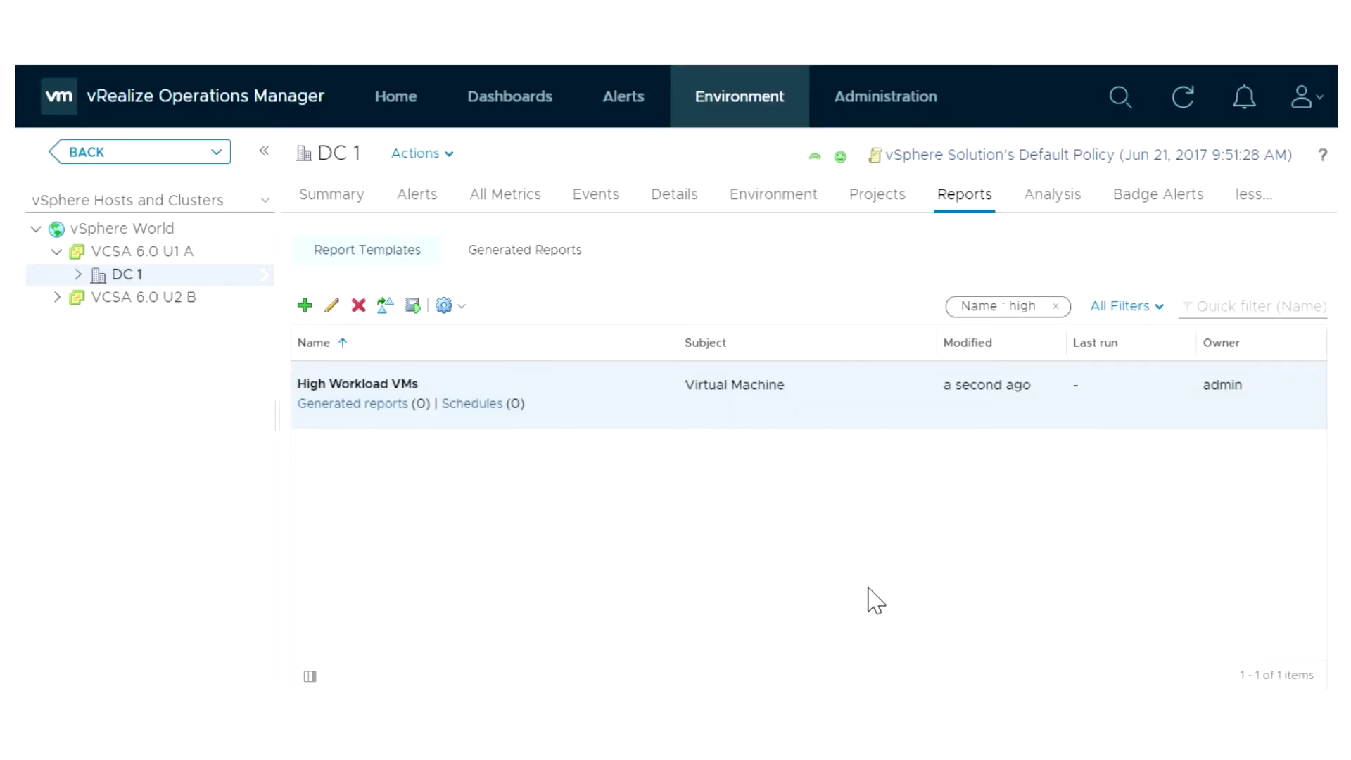
Run the High Workload VMs template, then download and review the generated PDF report
{"action": "left_click", "coordinate": [413, 307]}
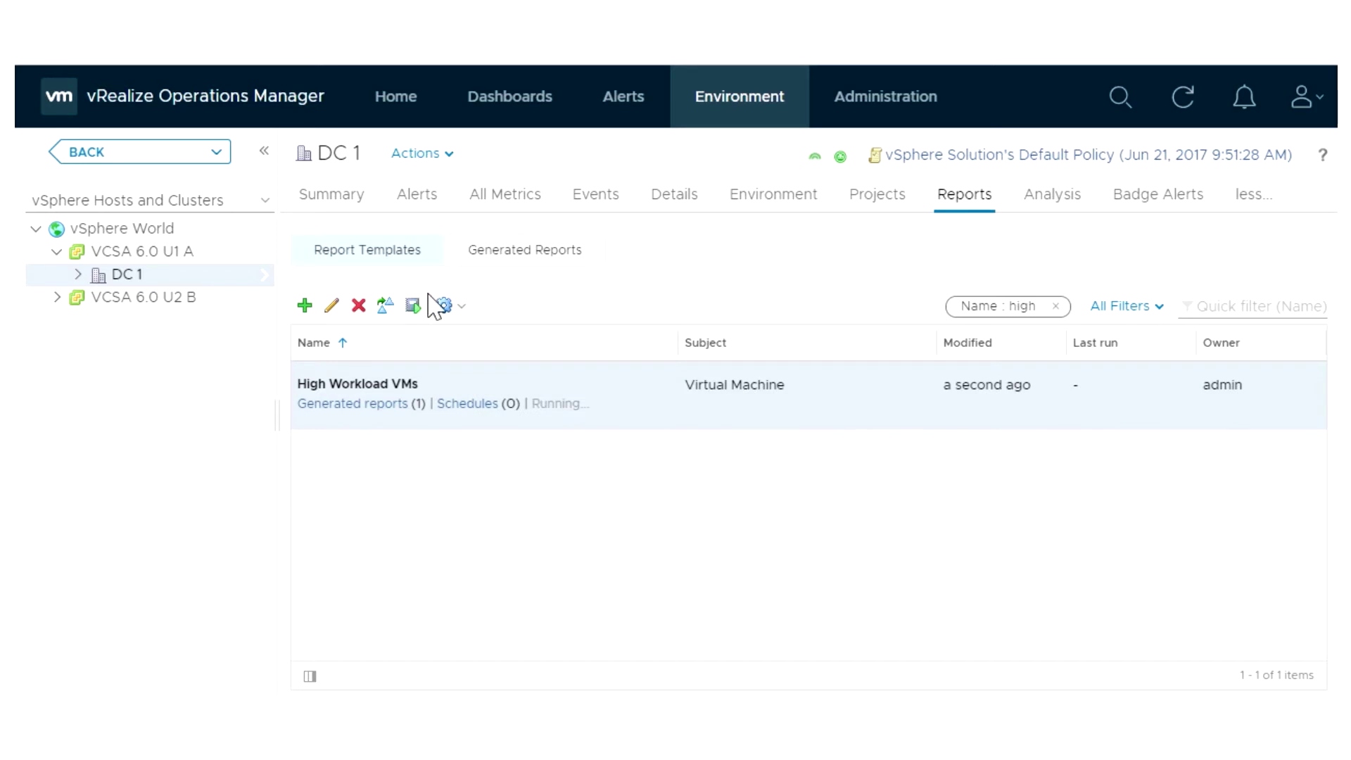
{"action": "left_click", "coordinate": [525, 253]}
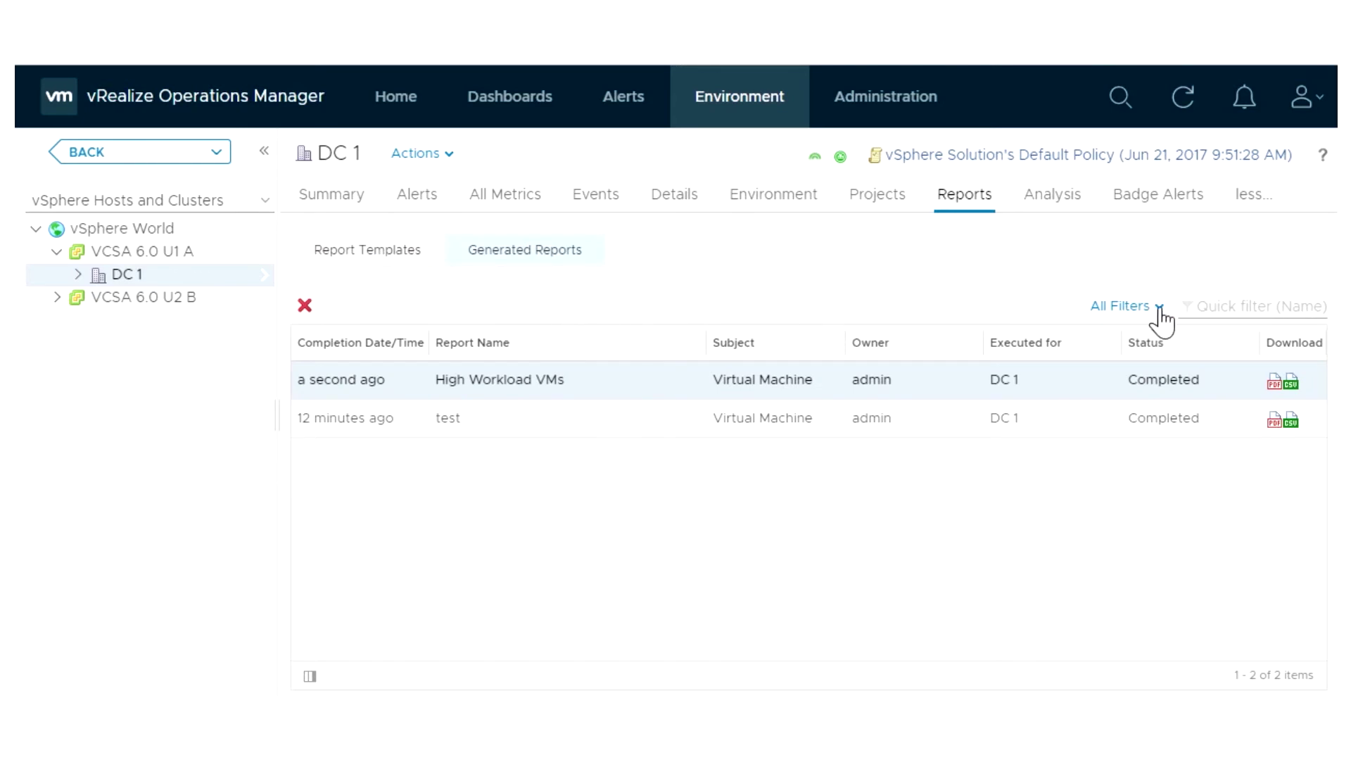
{"action": "left_click", "coordinate": [1276, 382]}
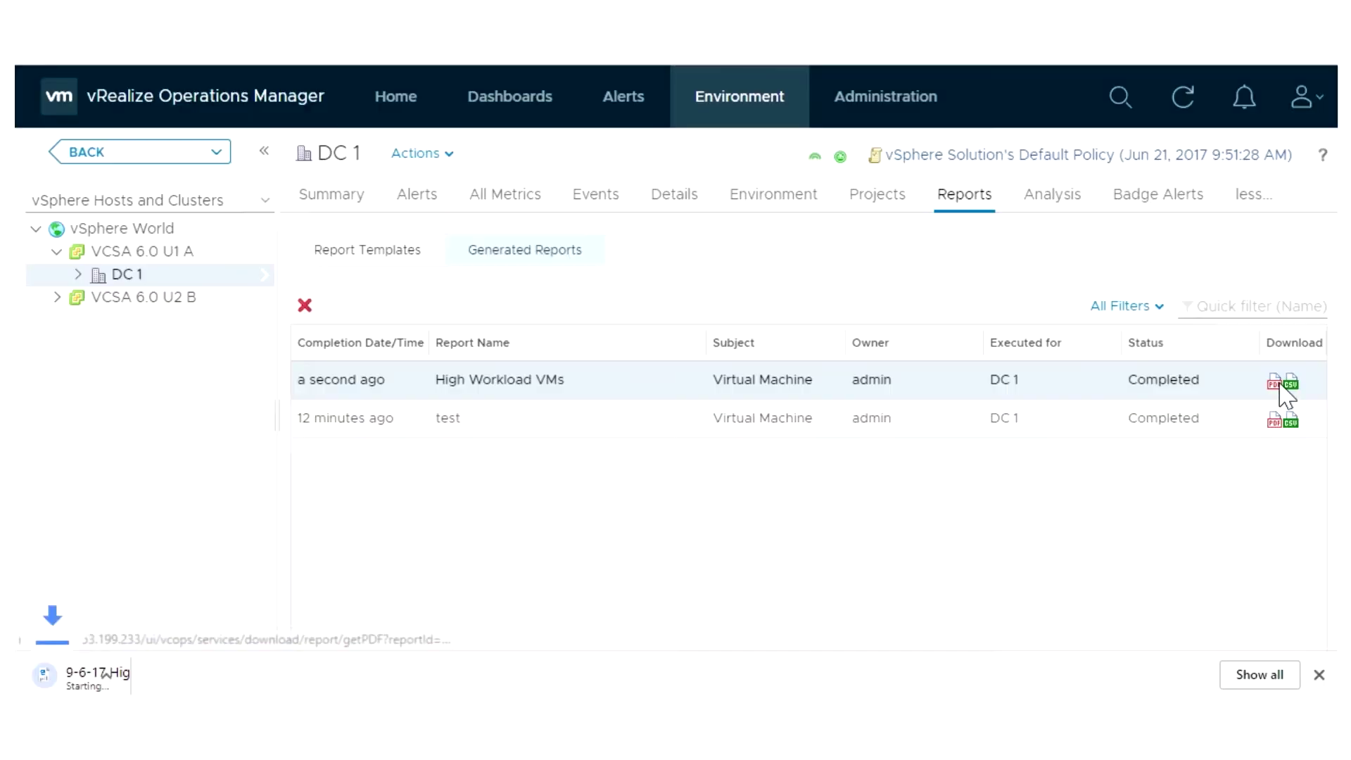
{"action": "left_click", "coordinate": [190, 680]}
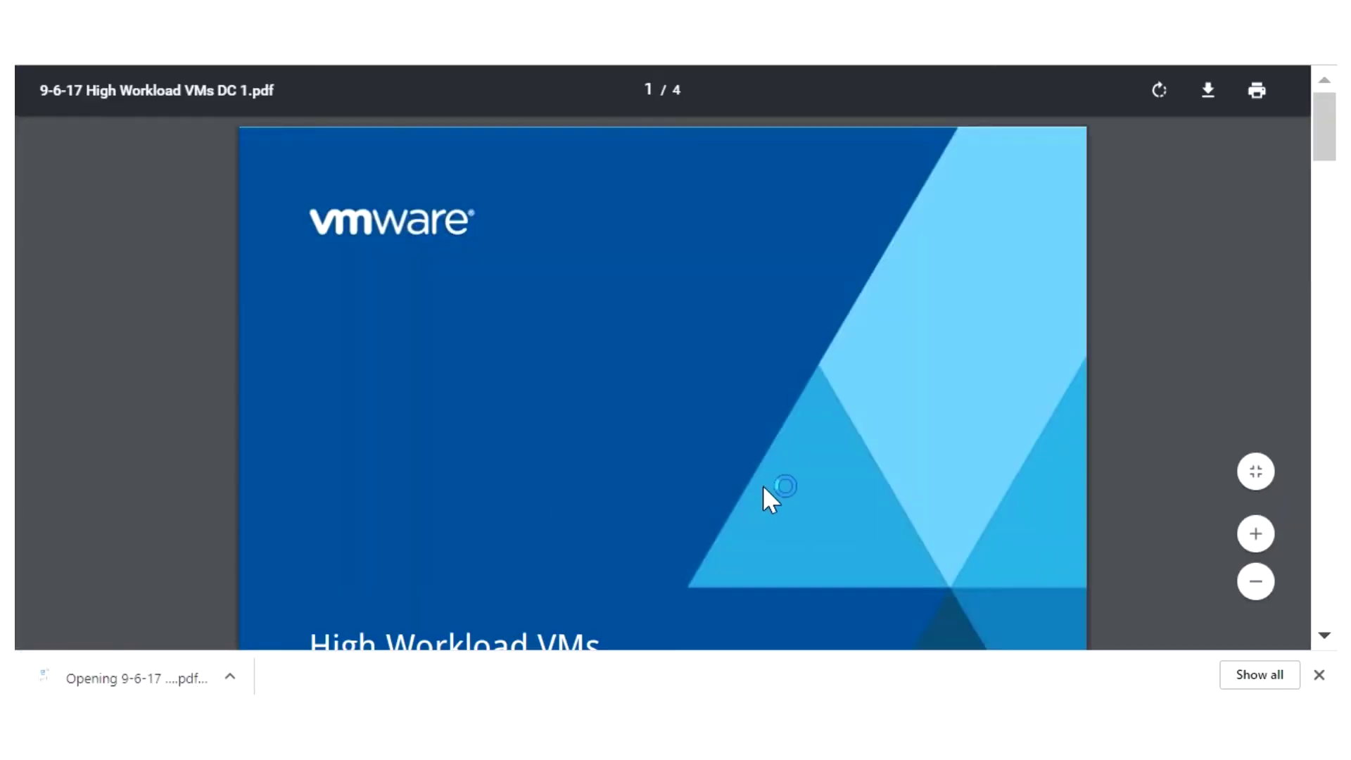
{"action": "left_click_drag", "start_coordinate": [1321, 141], "coordinate": [1308, 598]}
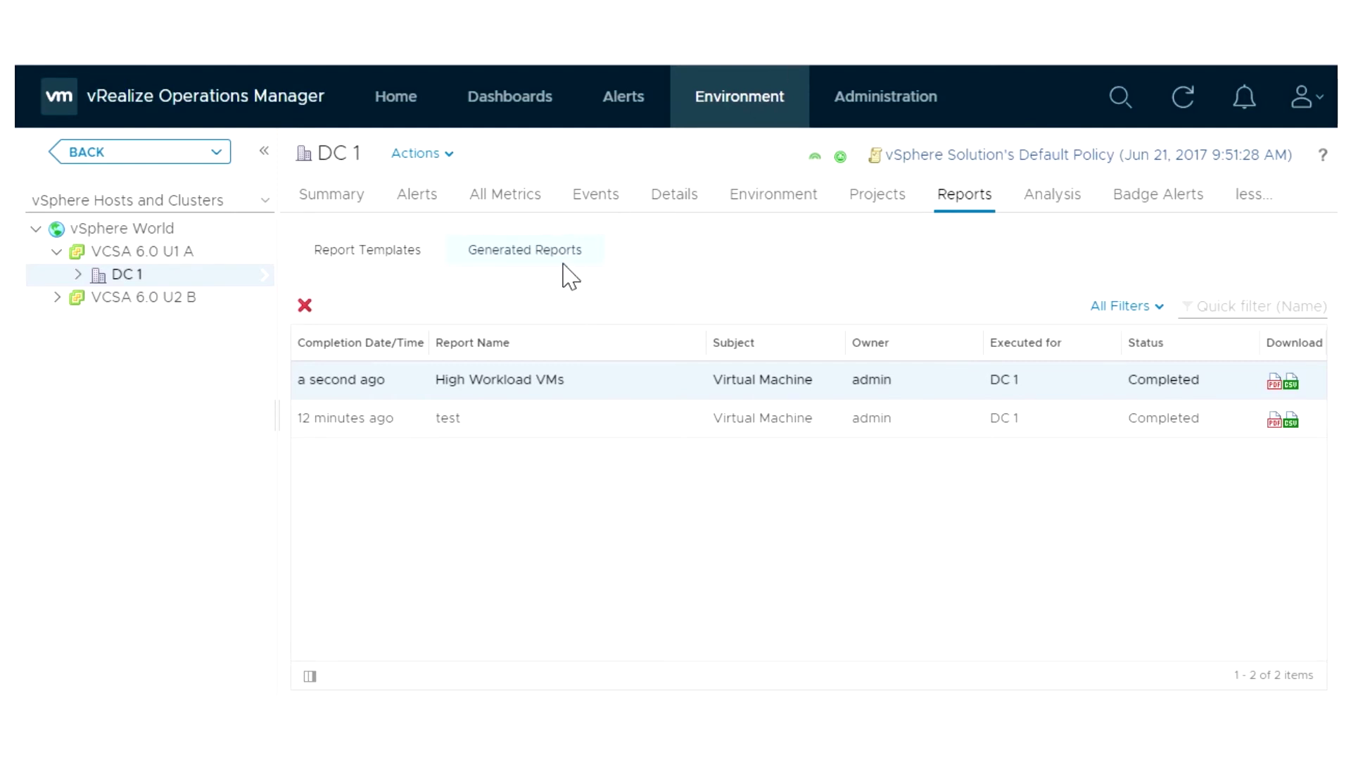
Open the scheduler for High Workload VMs and set its recurrence to Monthly
{"action": "left_click", "coordinate": [368, 250]}
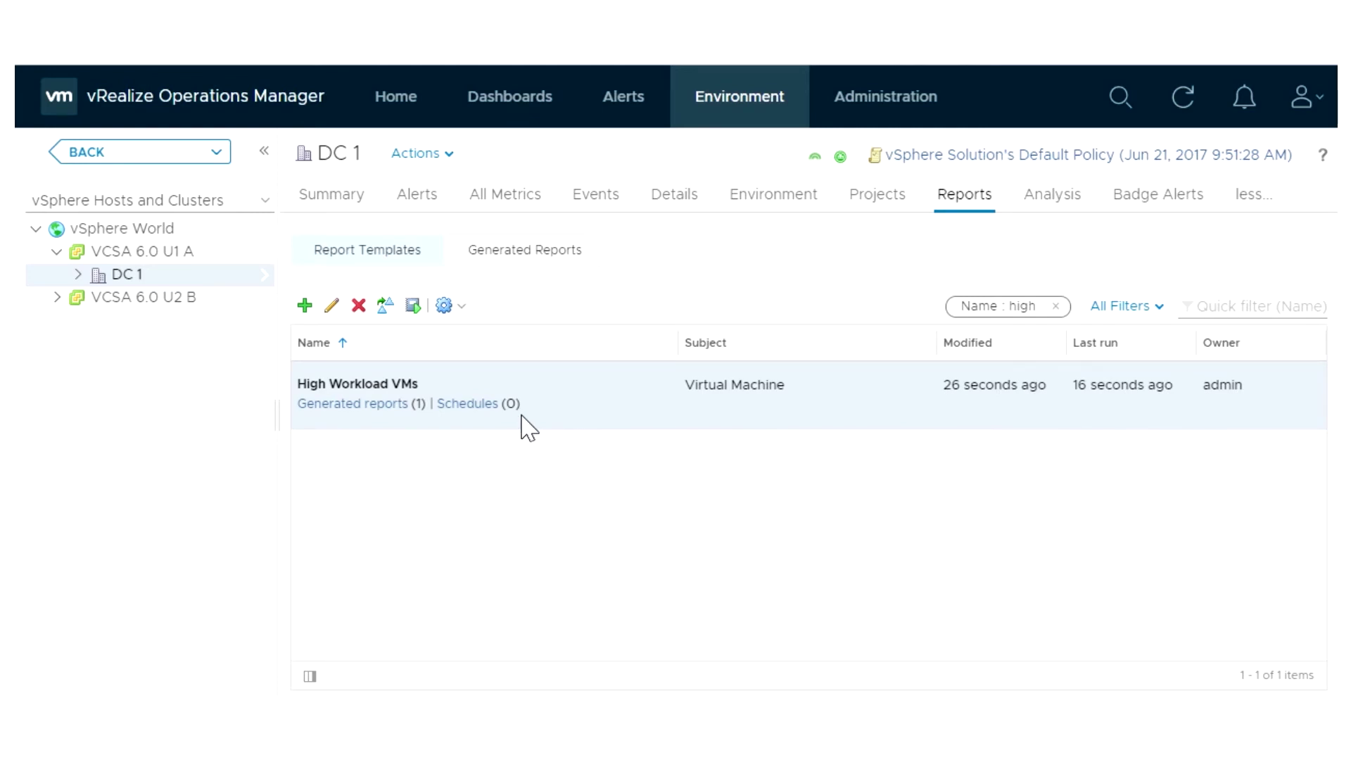
{"action": "left_click", "coordinate": [454, 305]}
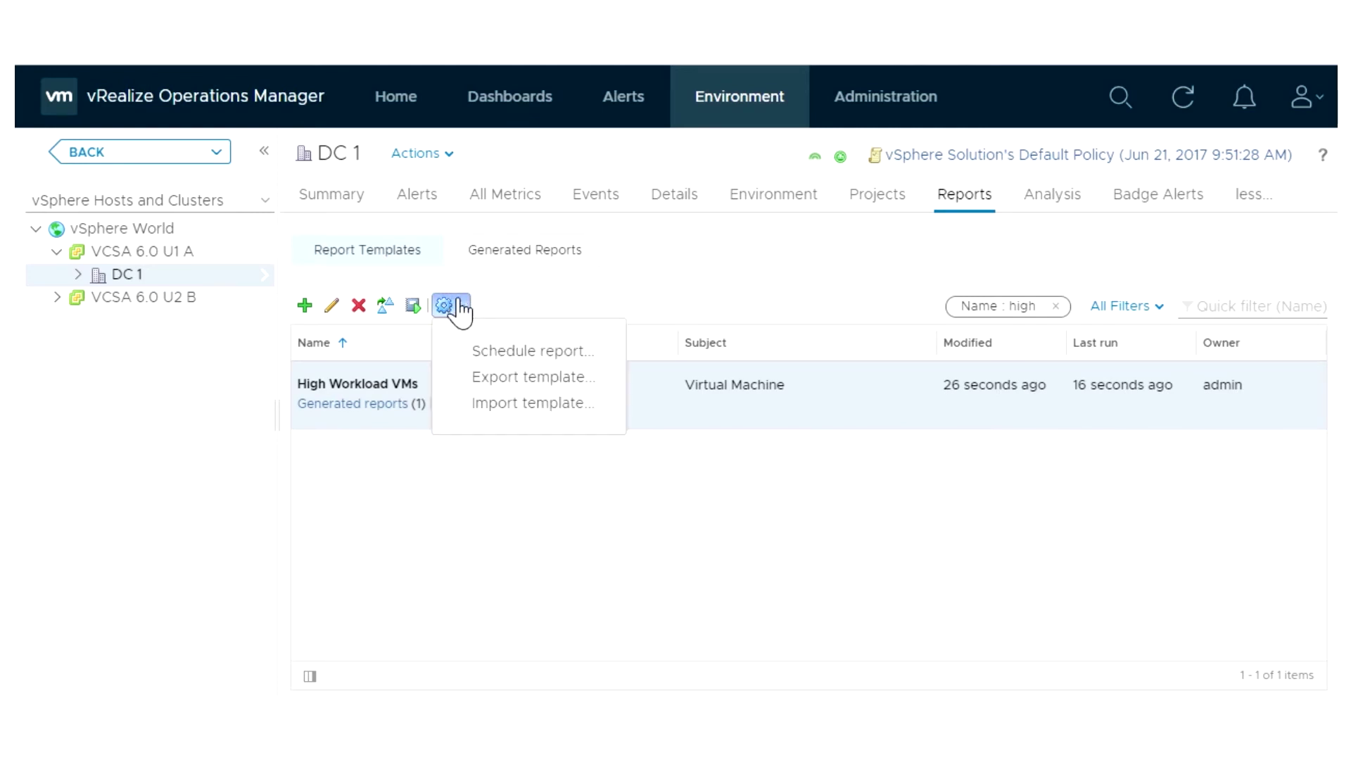
{"action": "left_click", "coordinate": [517, 353]}
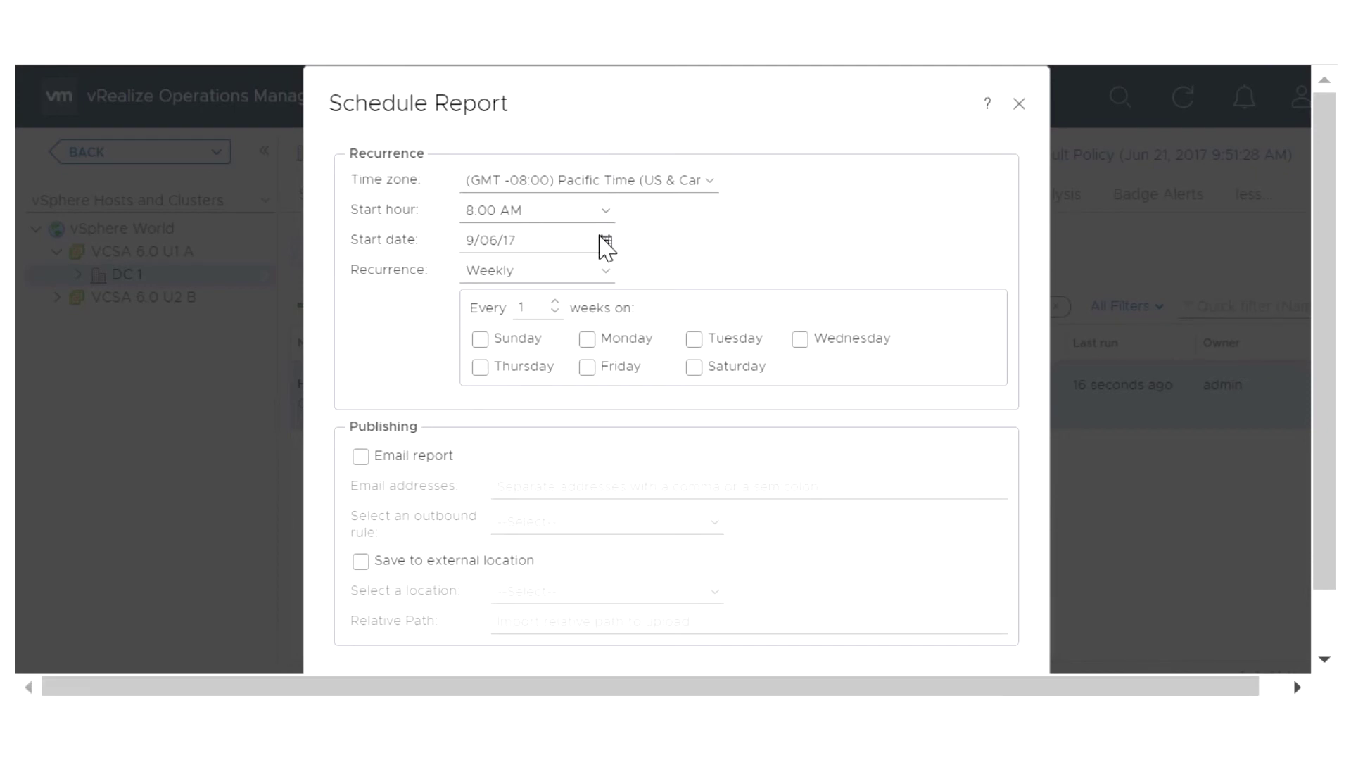
{"action": "left_click", "coordinate": [607, 271]}
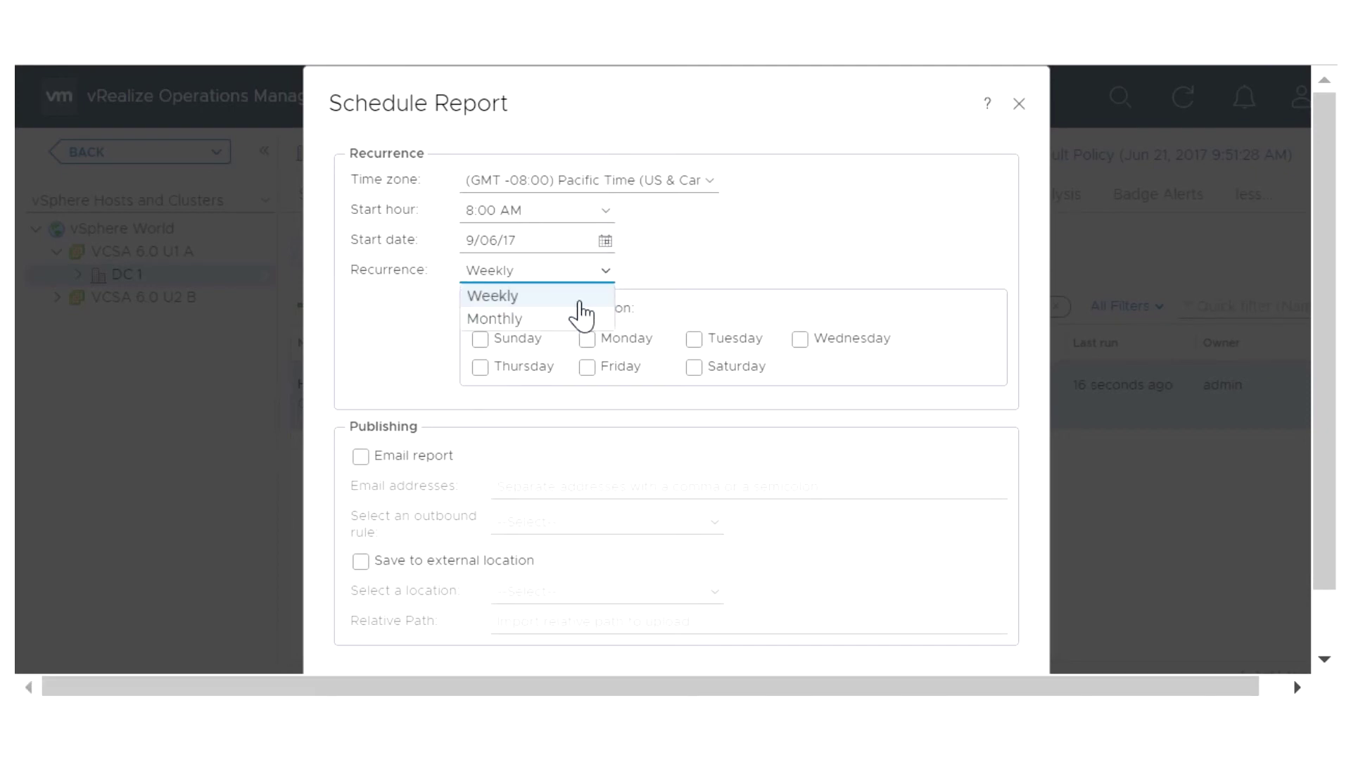
{"action": "left_click", "coordinate": [563, 317]}
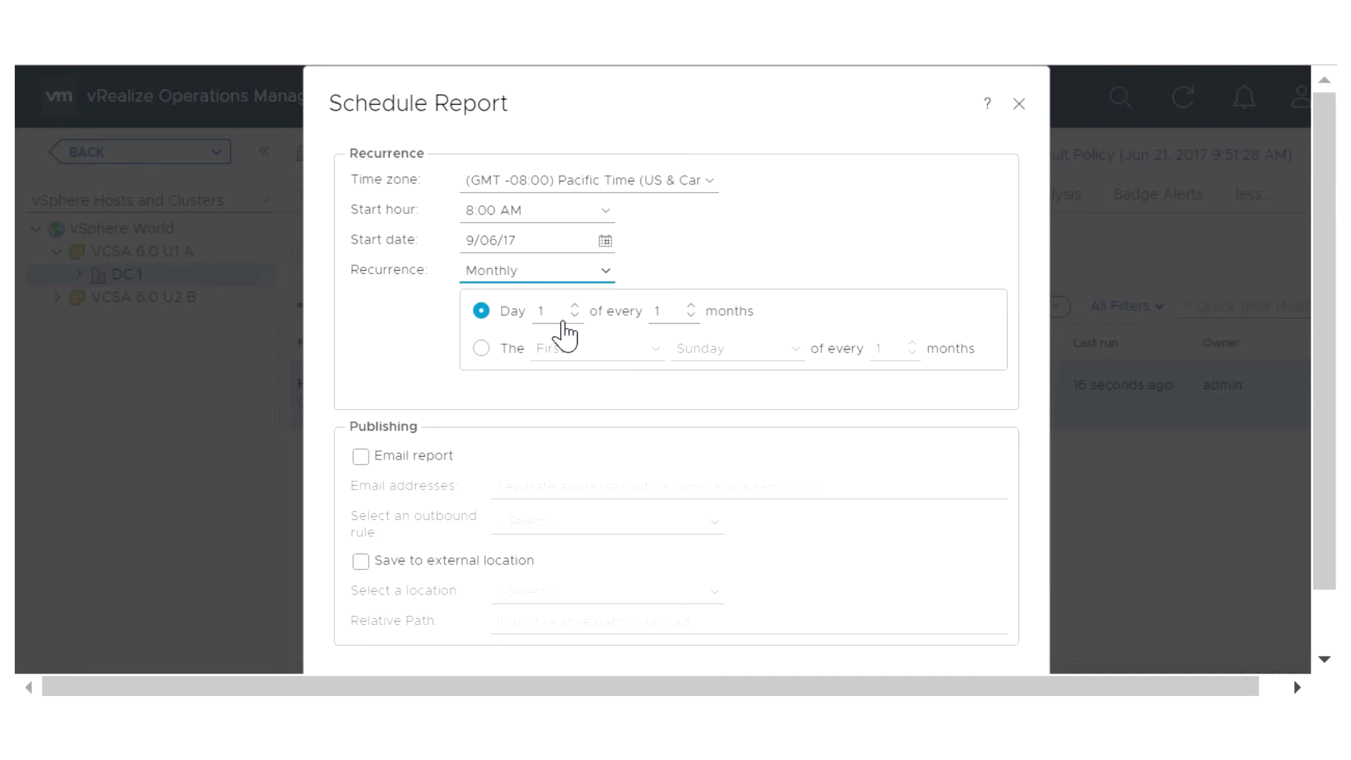
Email the report to the recipient's address via the rest outbound rule and save the schedule
{"action": "left_click", "coordinate": [360, 457]}
{"action": "left_click", "coordinate": [514, 488]}
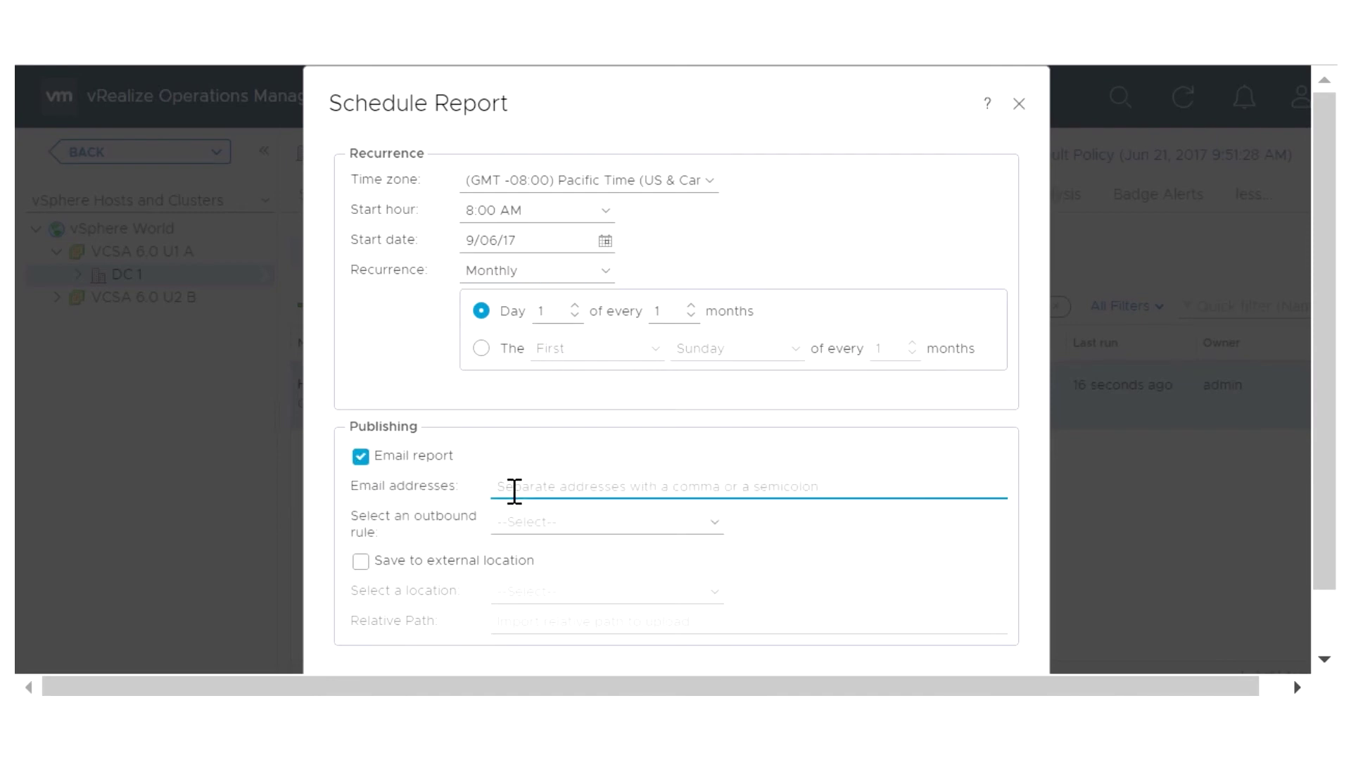
{"action": "left_click", "coordinate": [518, 527]}
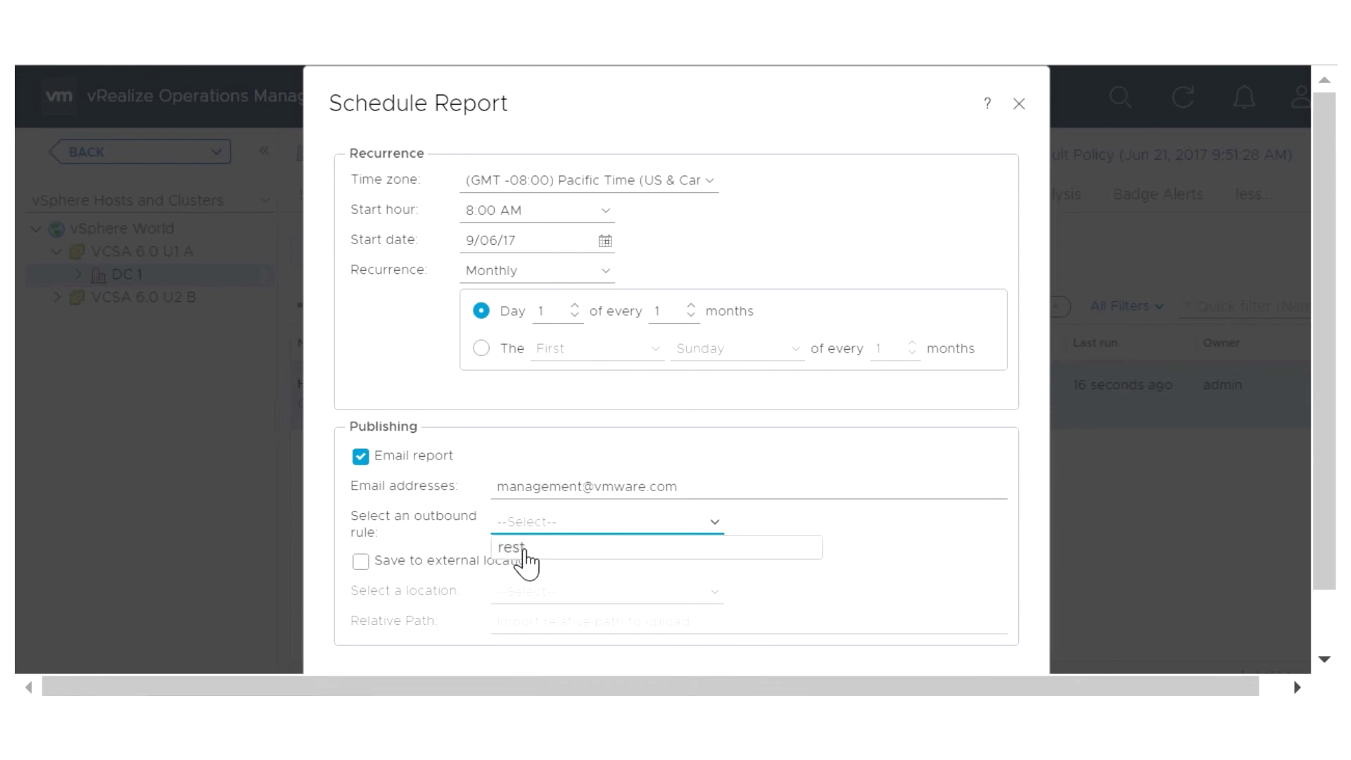
{"action": "left_click", "coordinate": [528, 556]}
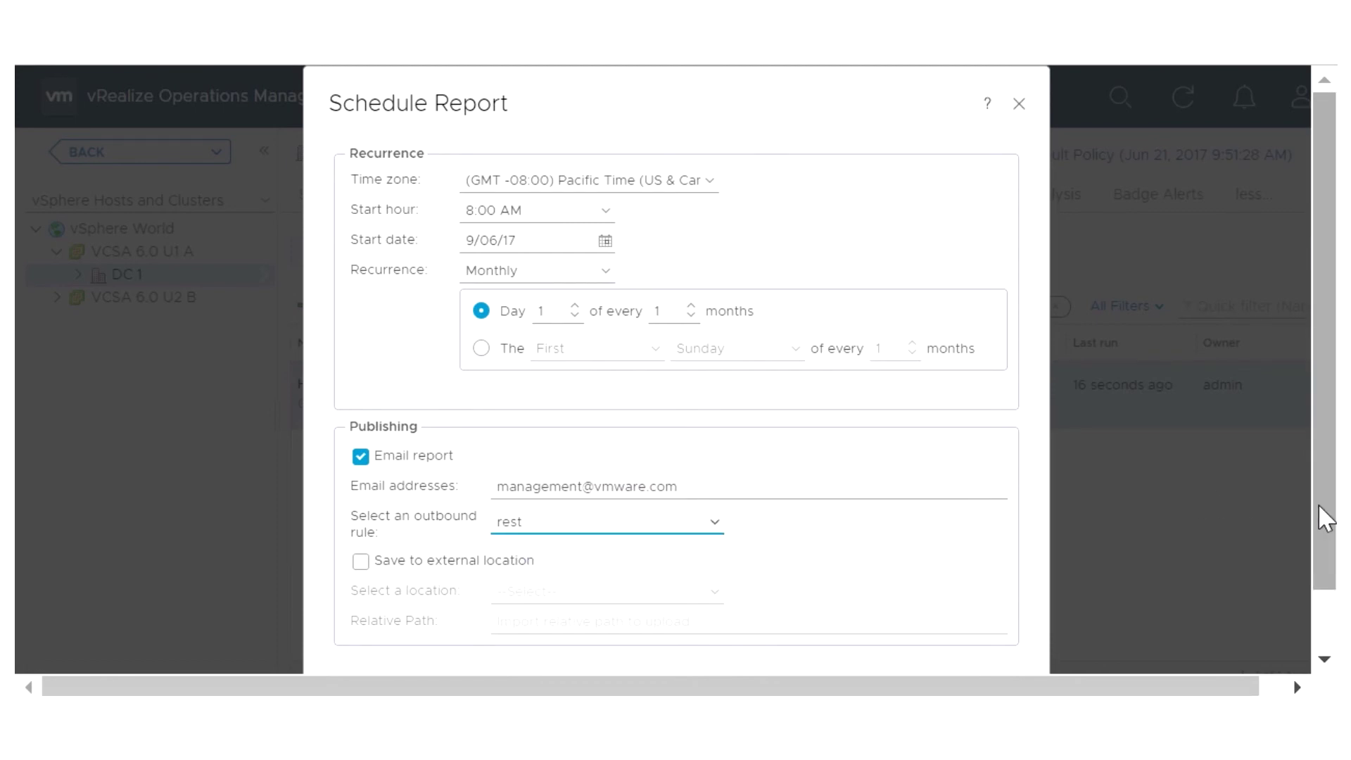
{"action": "scroll", "coordinate": [1325, 519], "scroll_direction": "down", "scroll_amount": 1}
{"action": "left_click", "coordinate": [999, 629]}
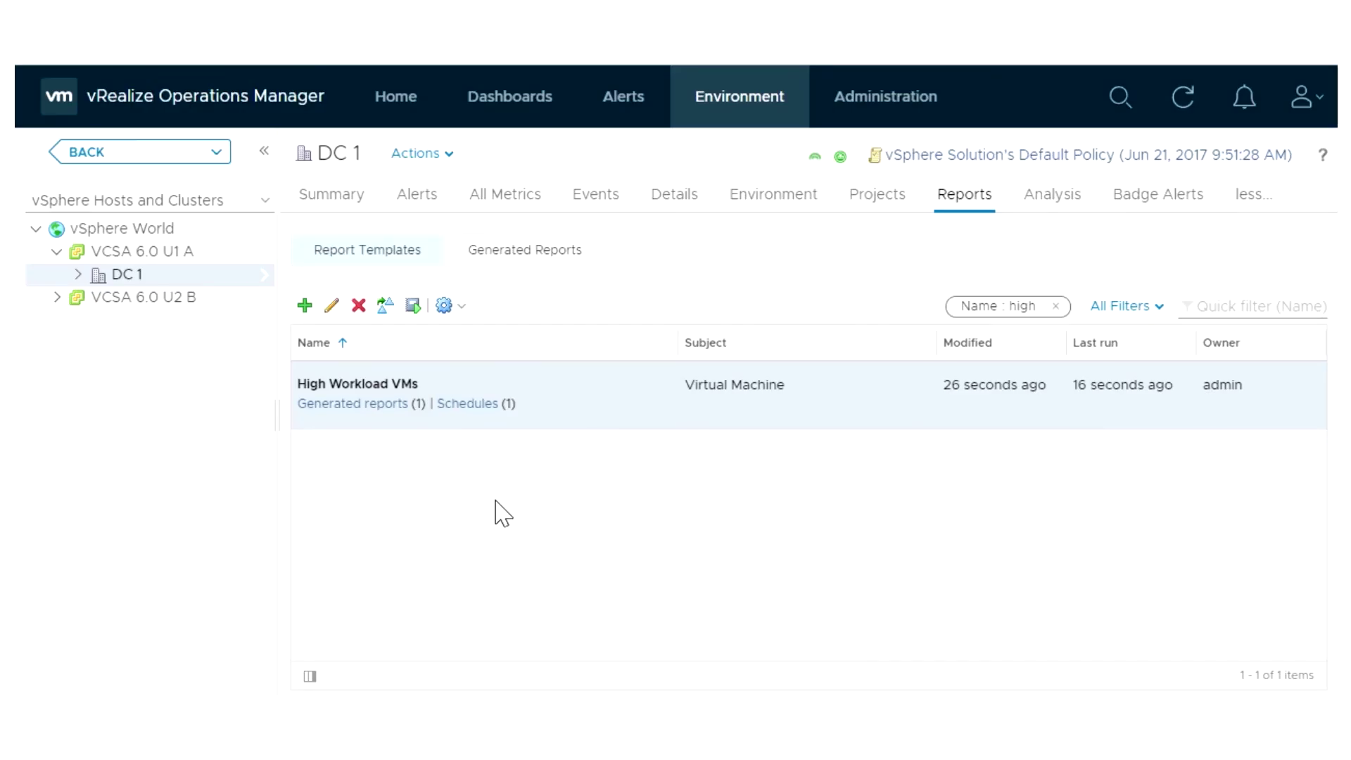
{"action": "left_click", "coordinate": [466, 404]}
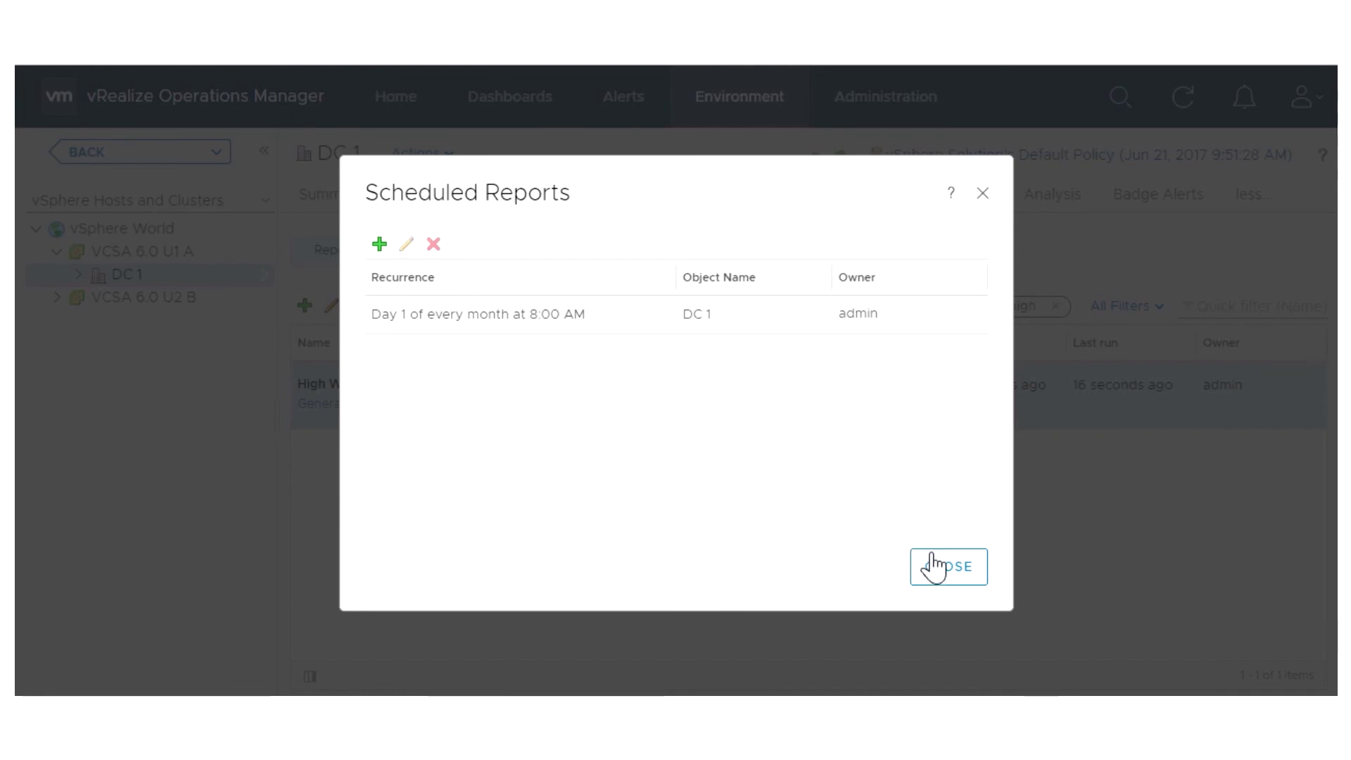
{"action": "left_click", "coordinate": [953, 571]}
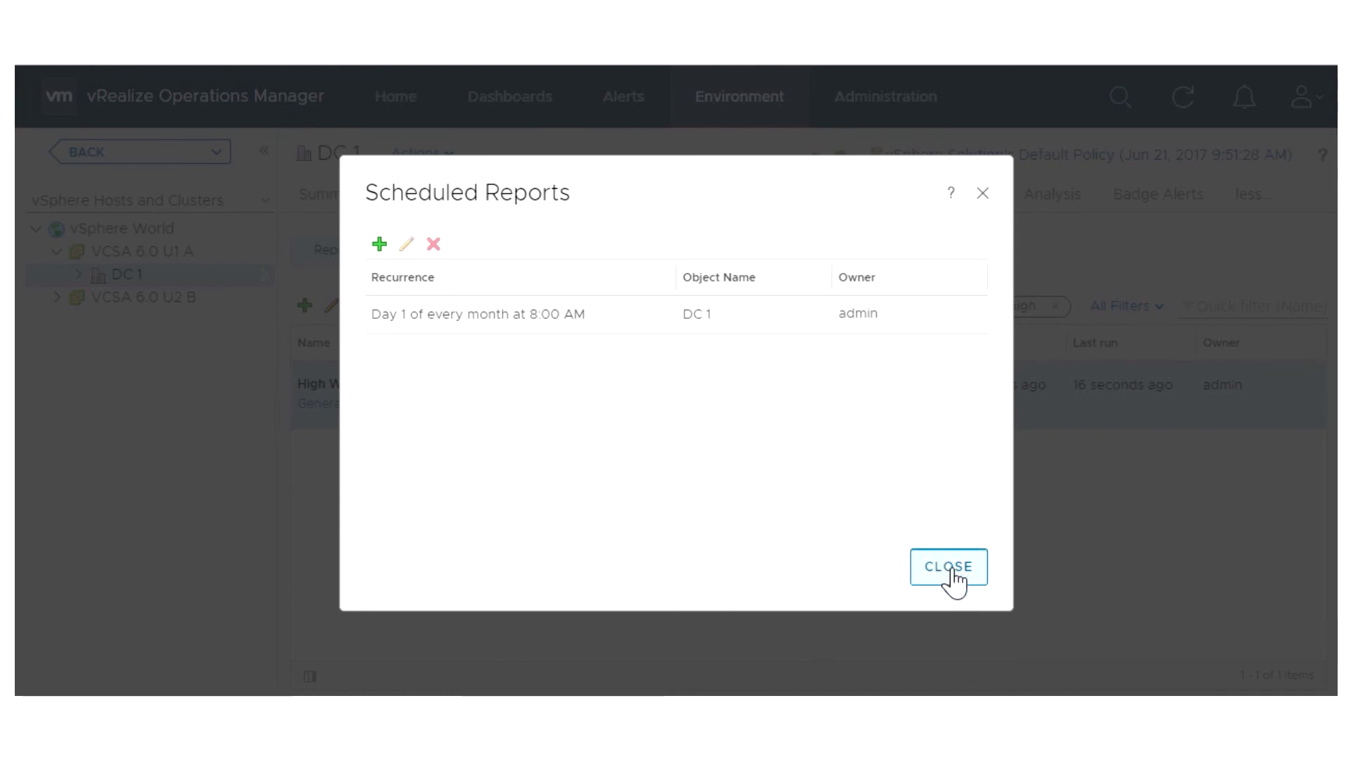